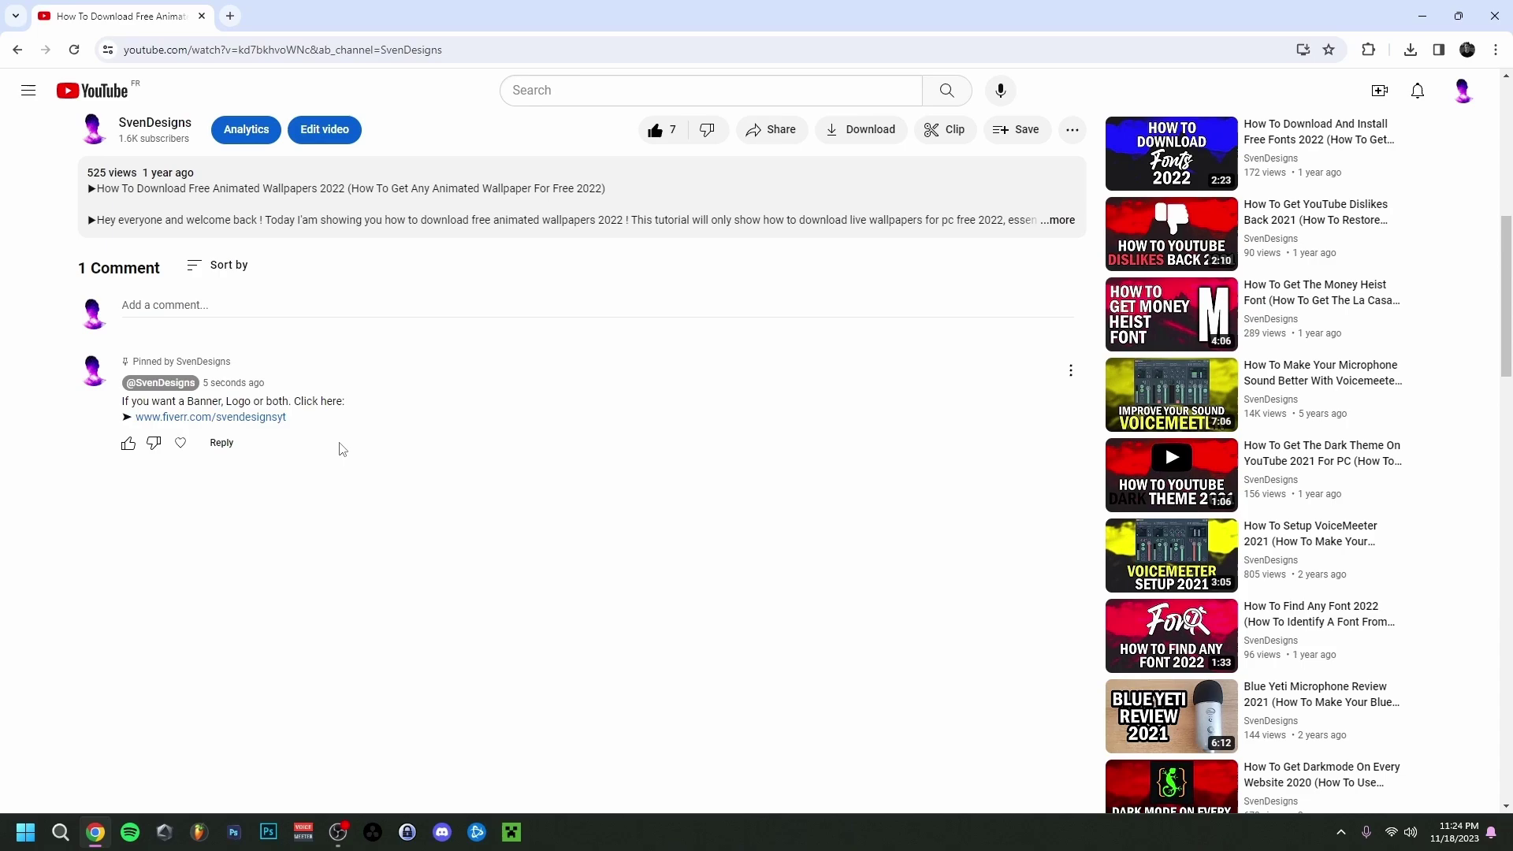
# - Open the fiverr.com link in the pinned comment under the YouTube video
pyautogui.click(254, 420)
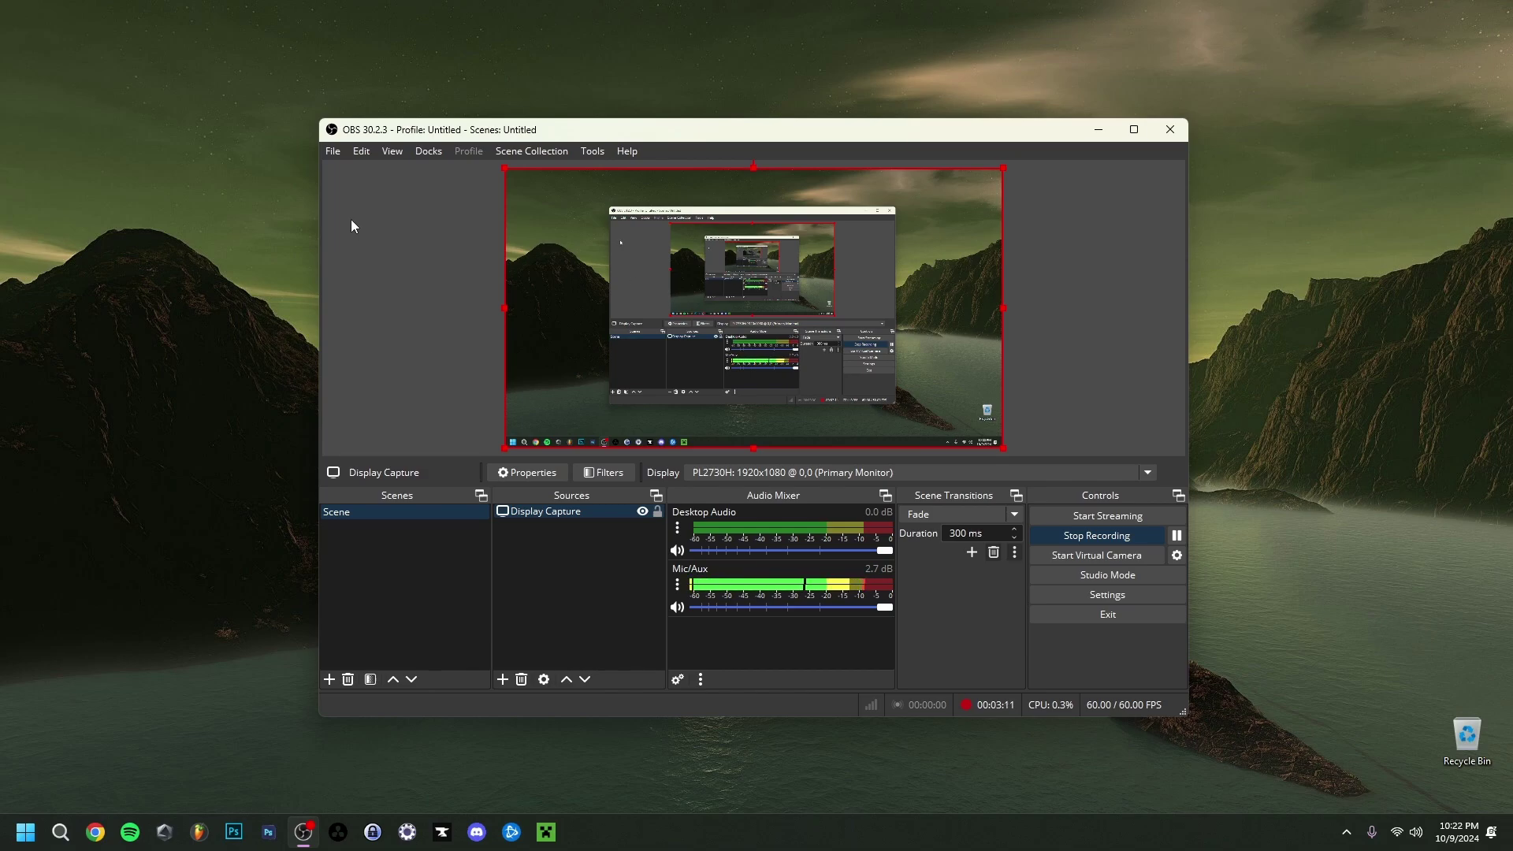
# - Open OBS Settings from the Controls dock, landing on the General page
pyautogui.click(1090, 600)
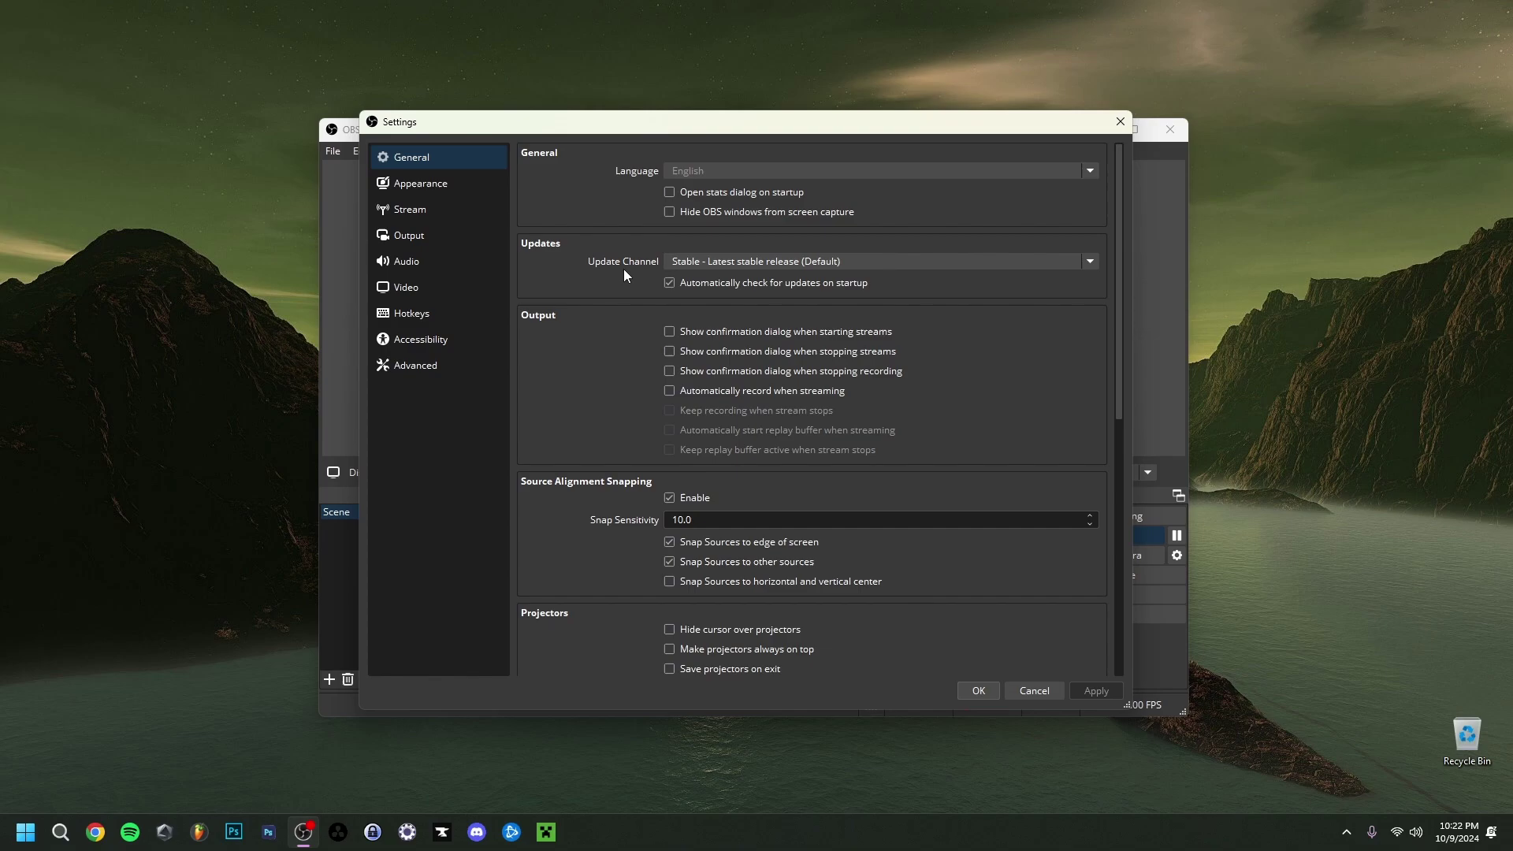
# - Close Settings and tick Run as administrator in the OBS shortcut's Advanced Properties
pyautogui.press('Escape')
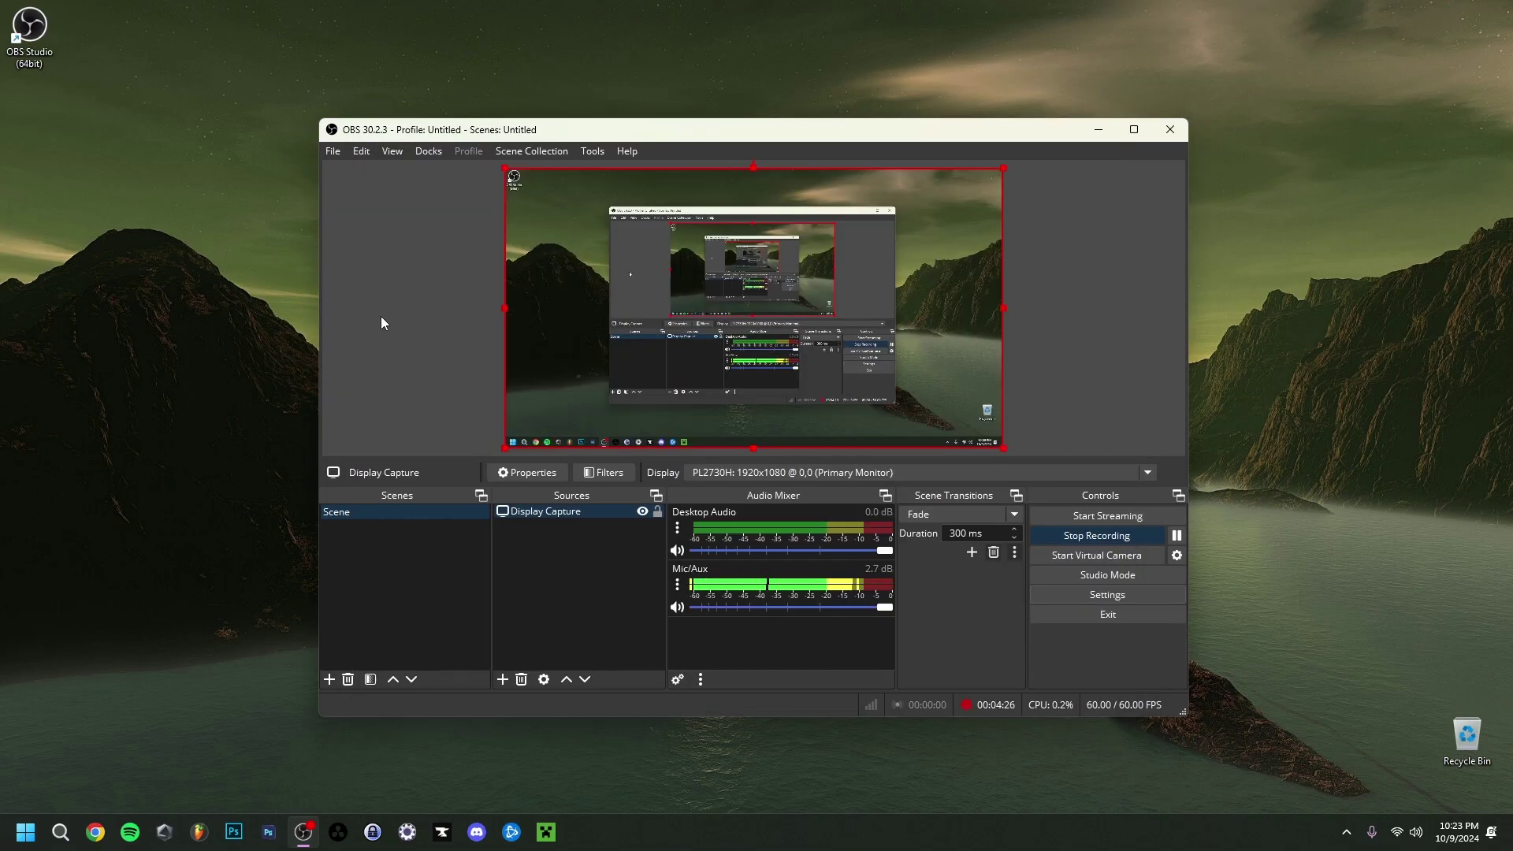
pyautogui.click(30, 31)
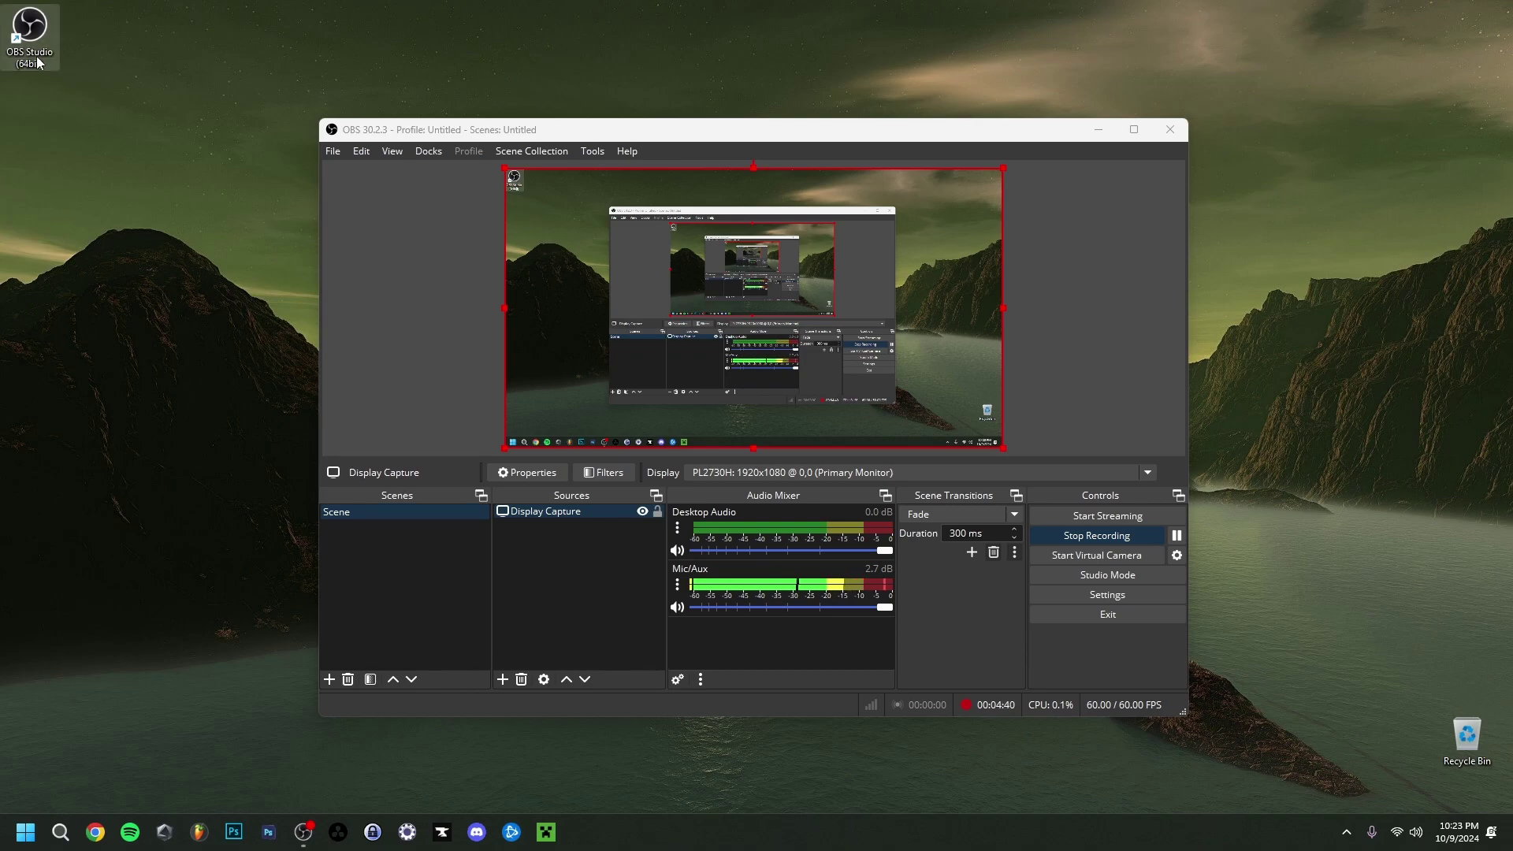
pyautogui.rightClick(31, 35)
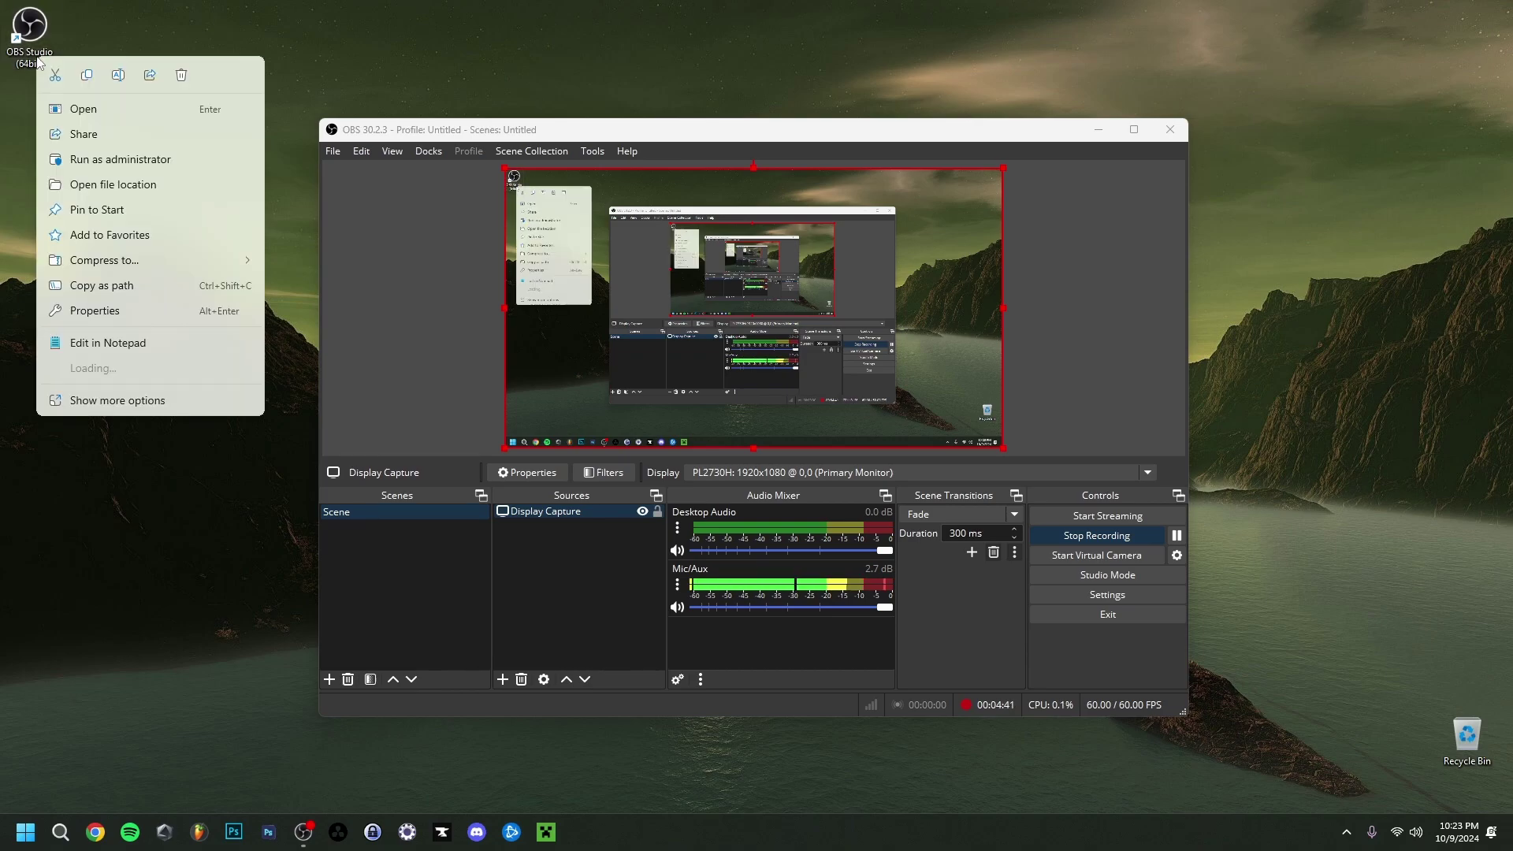
pyautogui.click(102, 314)
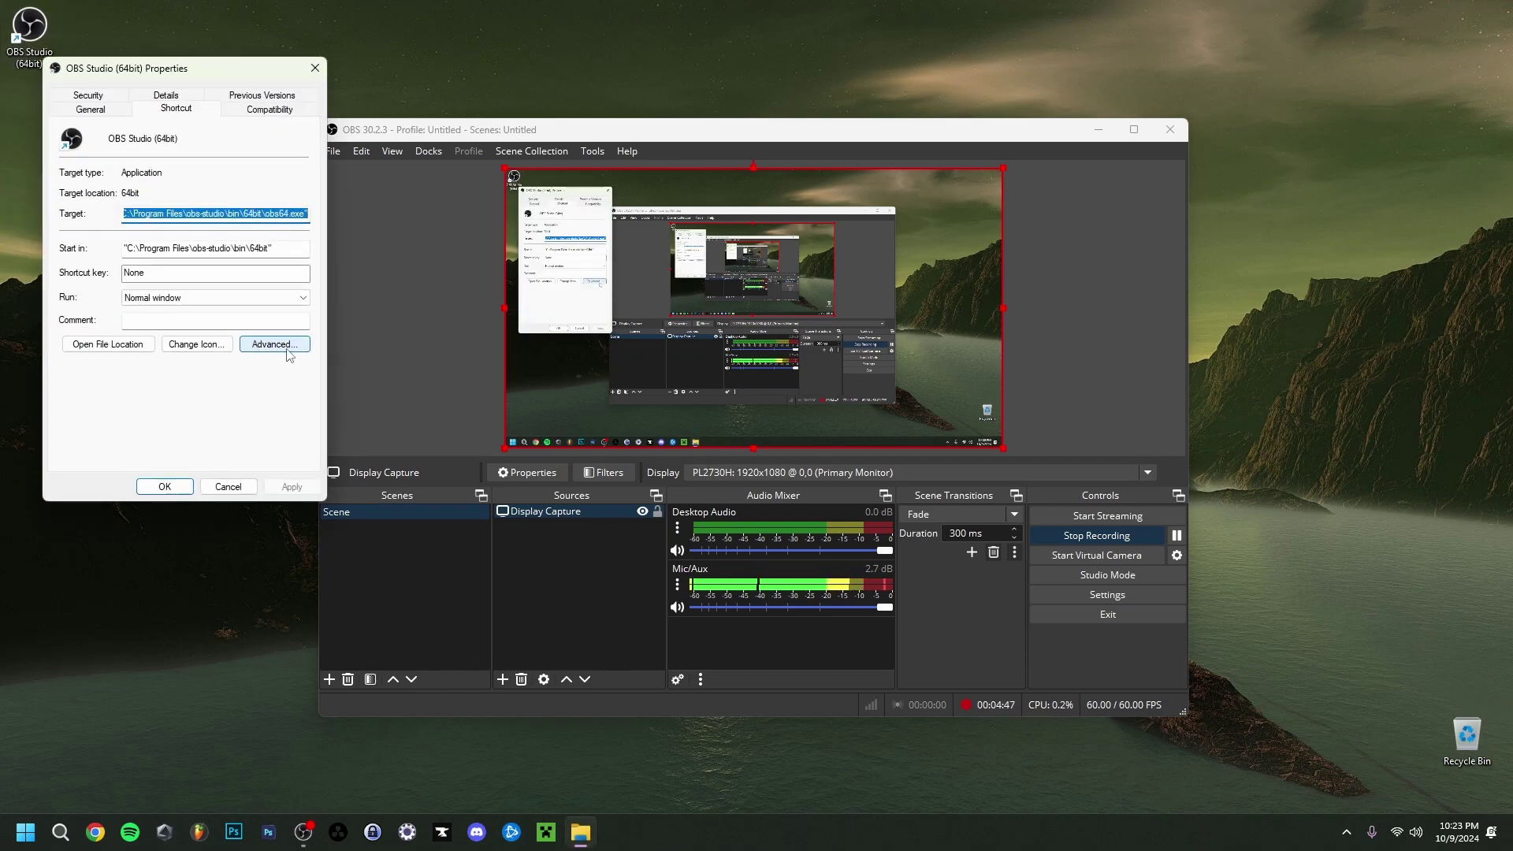
pyautogui.click(288, 352)
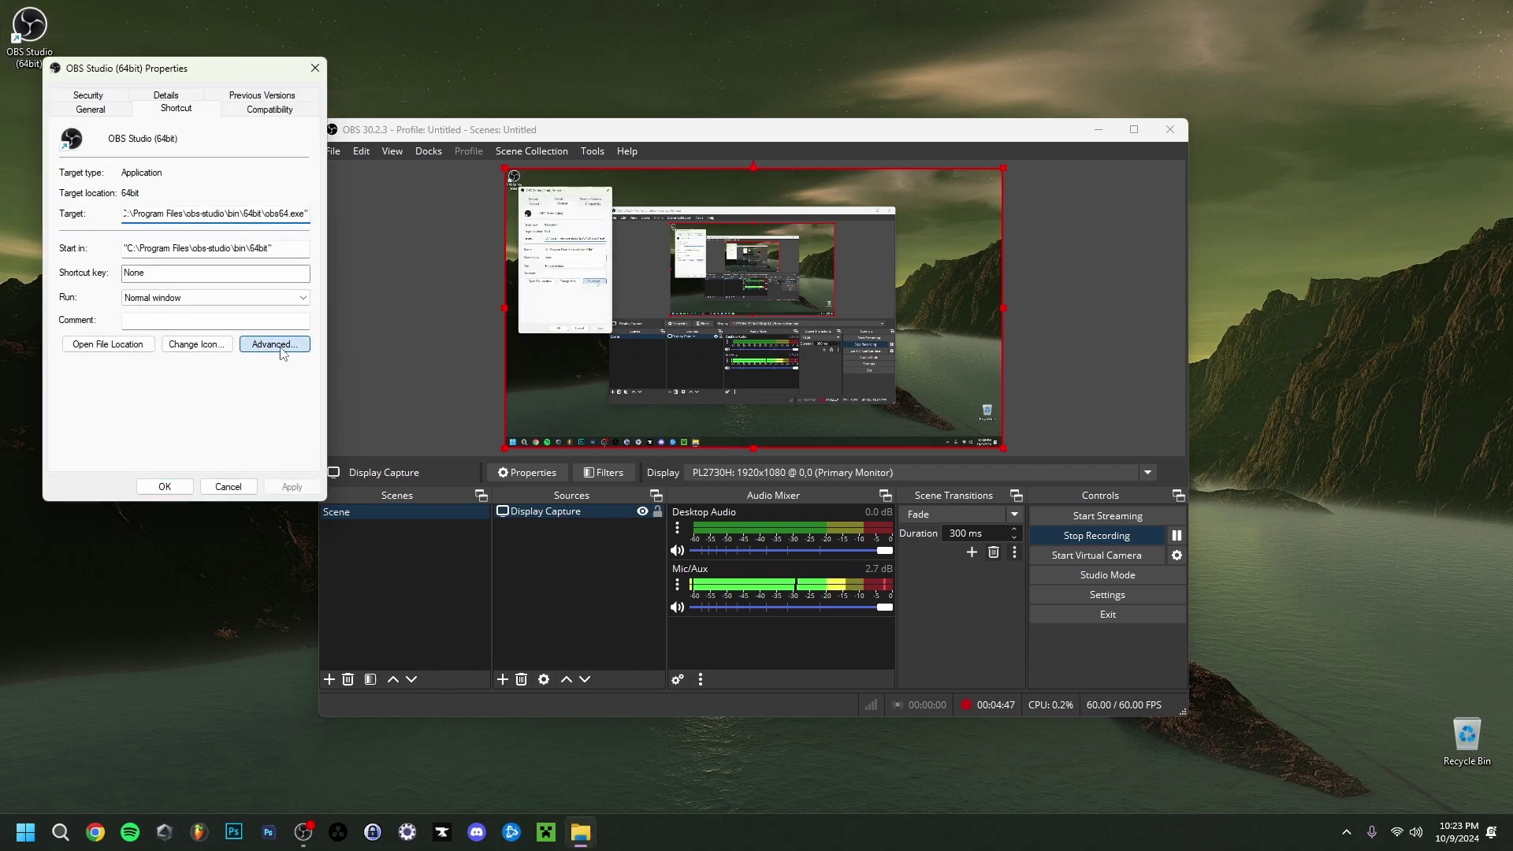
pyautogui.click(85, 178)
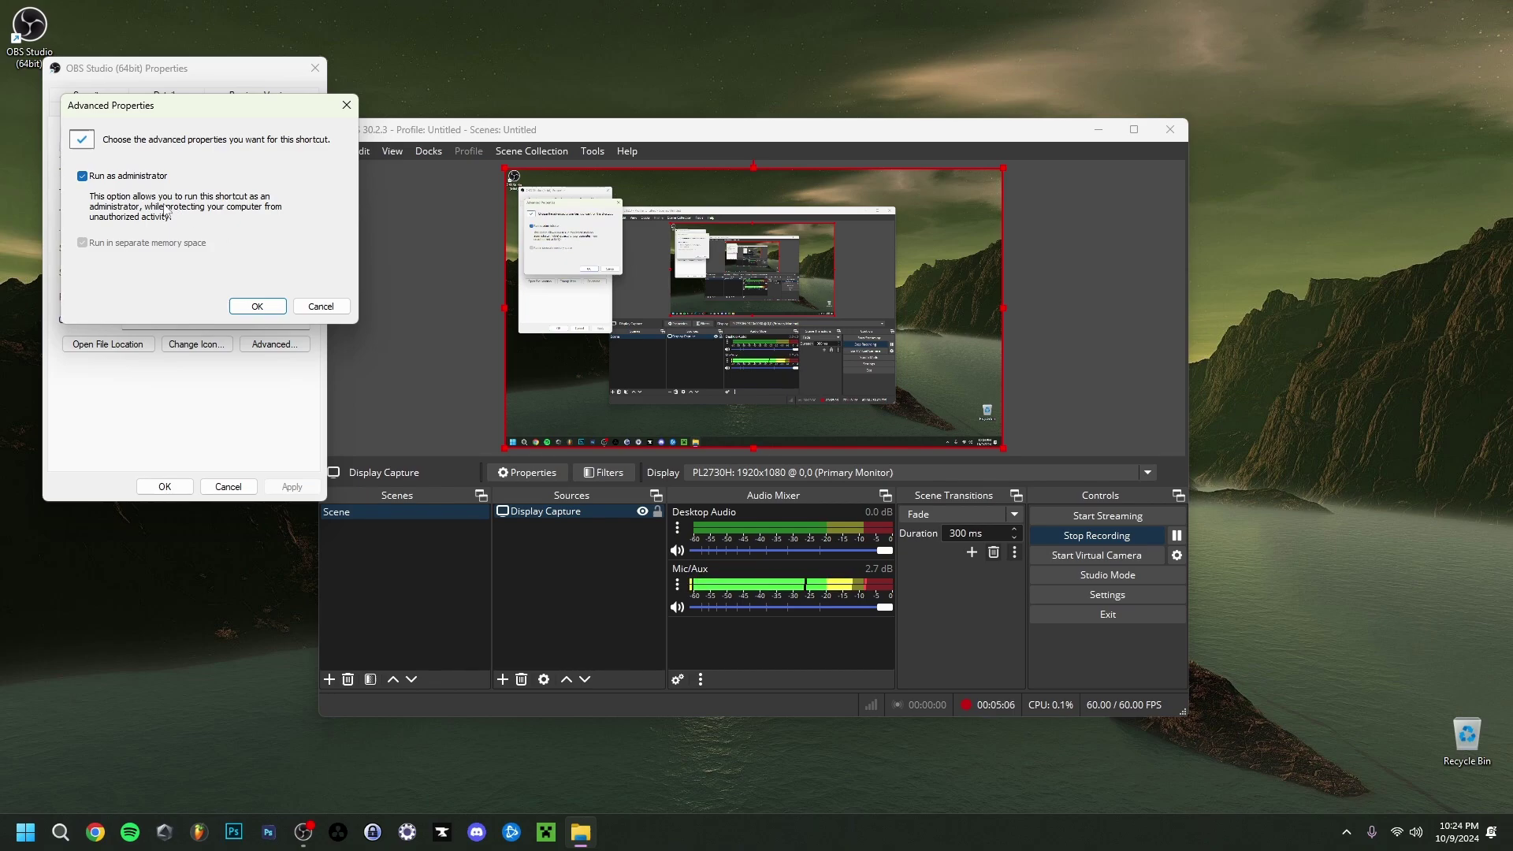
pyautogui.press('Return')
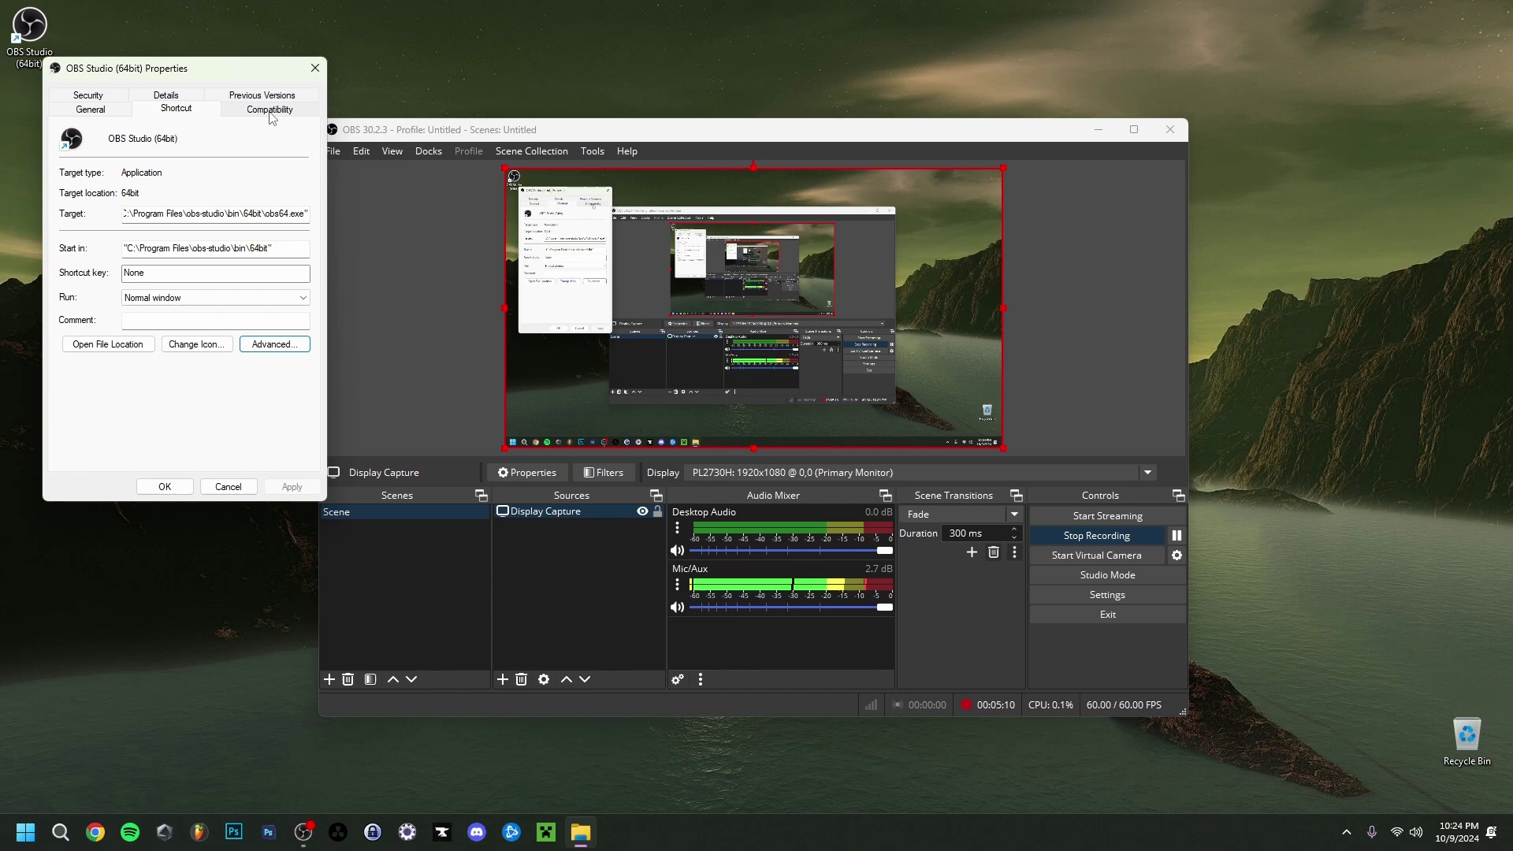
# - Also tick 'Run this program as an administrator' on the Compatibility tab and apply with OK
pyautogui.click(265, 111)
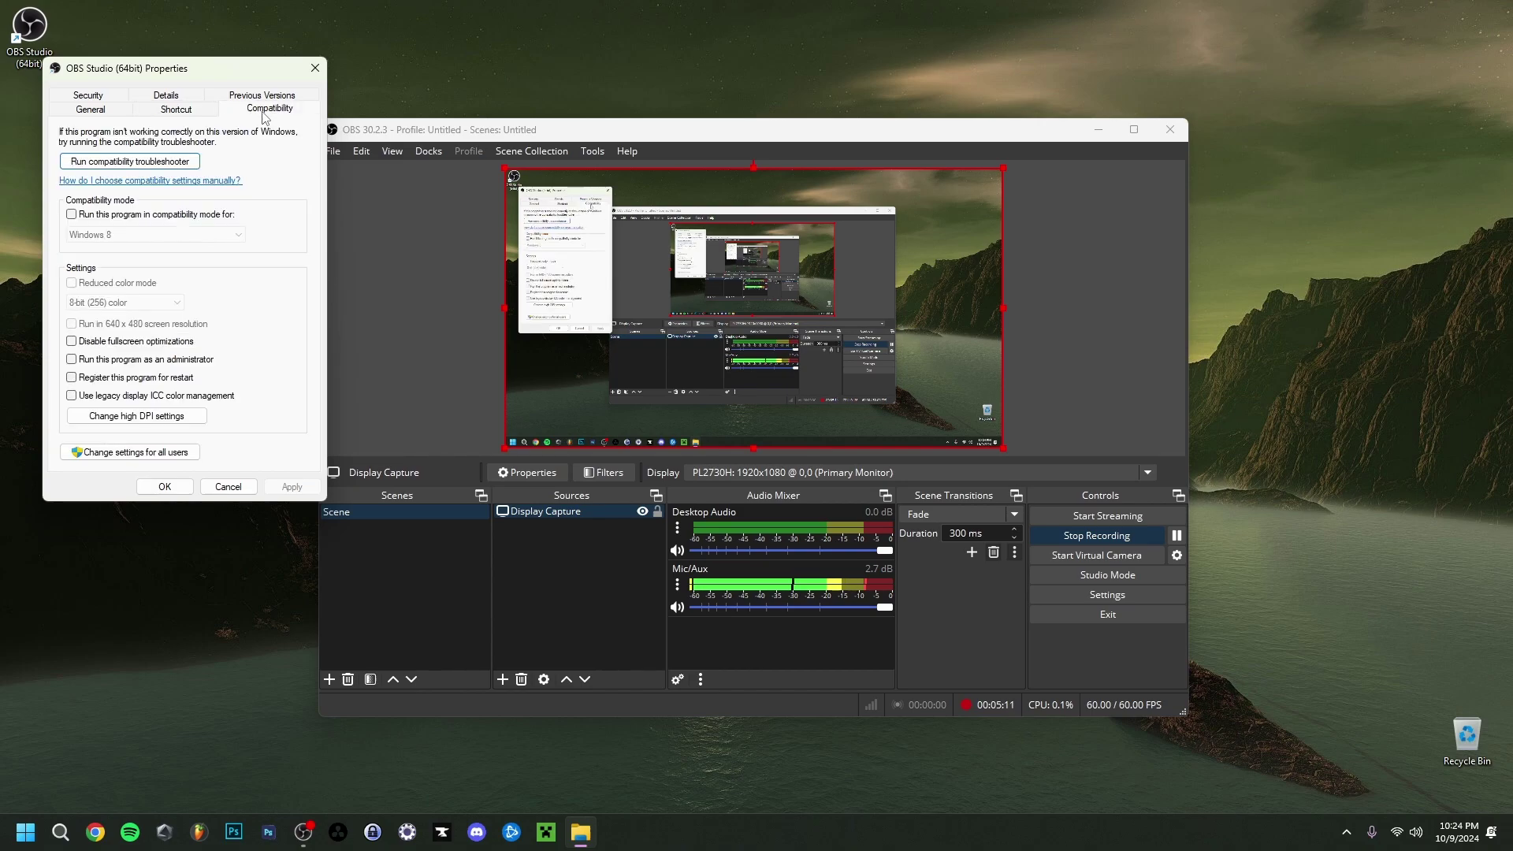
pyautogui.click(76, 360)
pyautogui.click(164, 487)
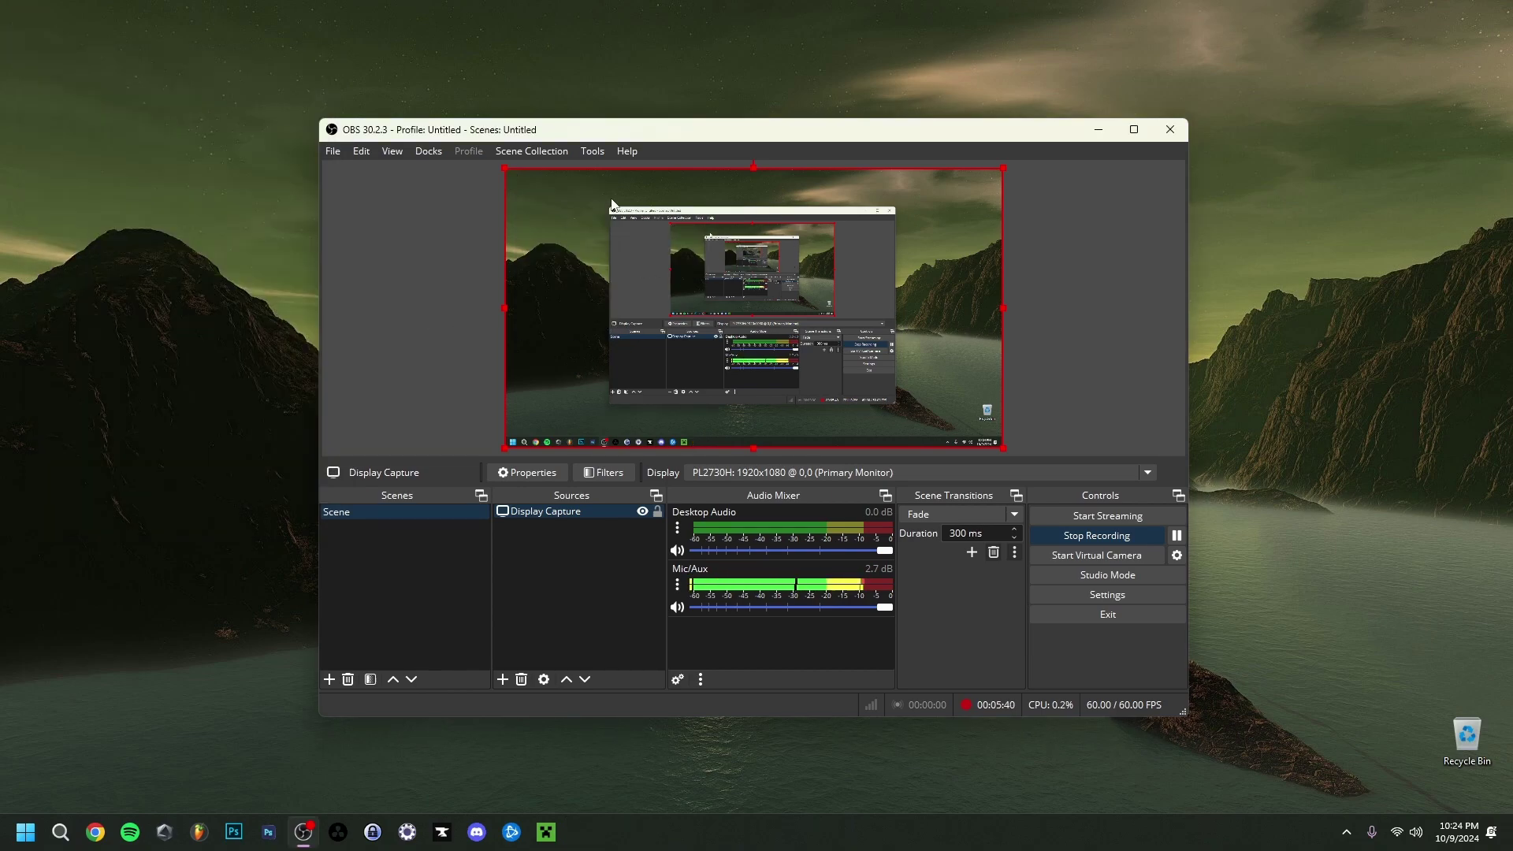
# - Uncheck Enable Preview in the preview's right-click menu
pyautogui.rightClick(744, 290)
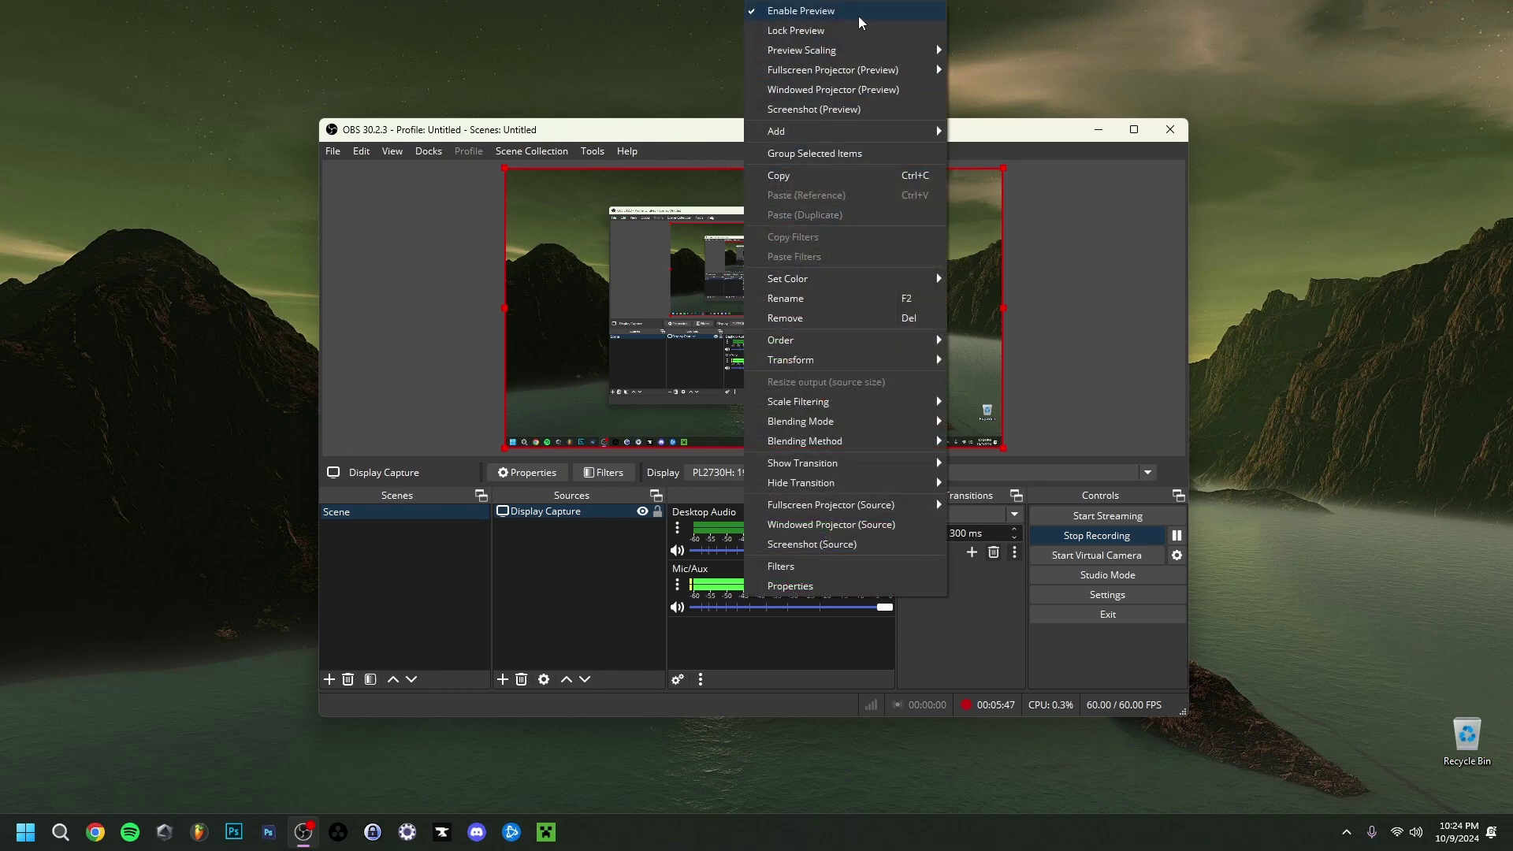
pyautogui.click(821, 11)
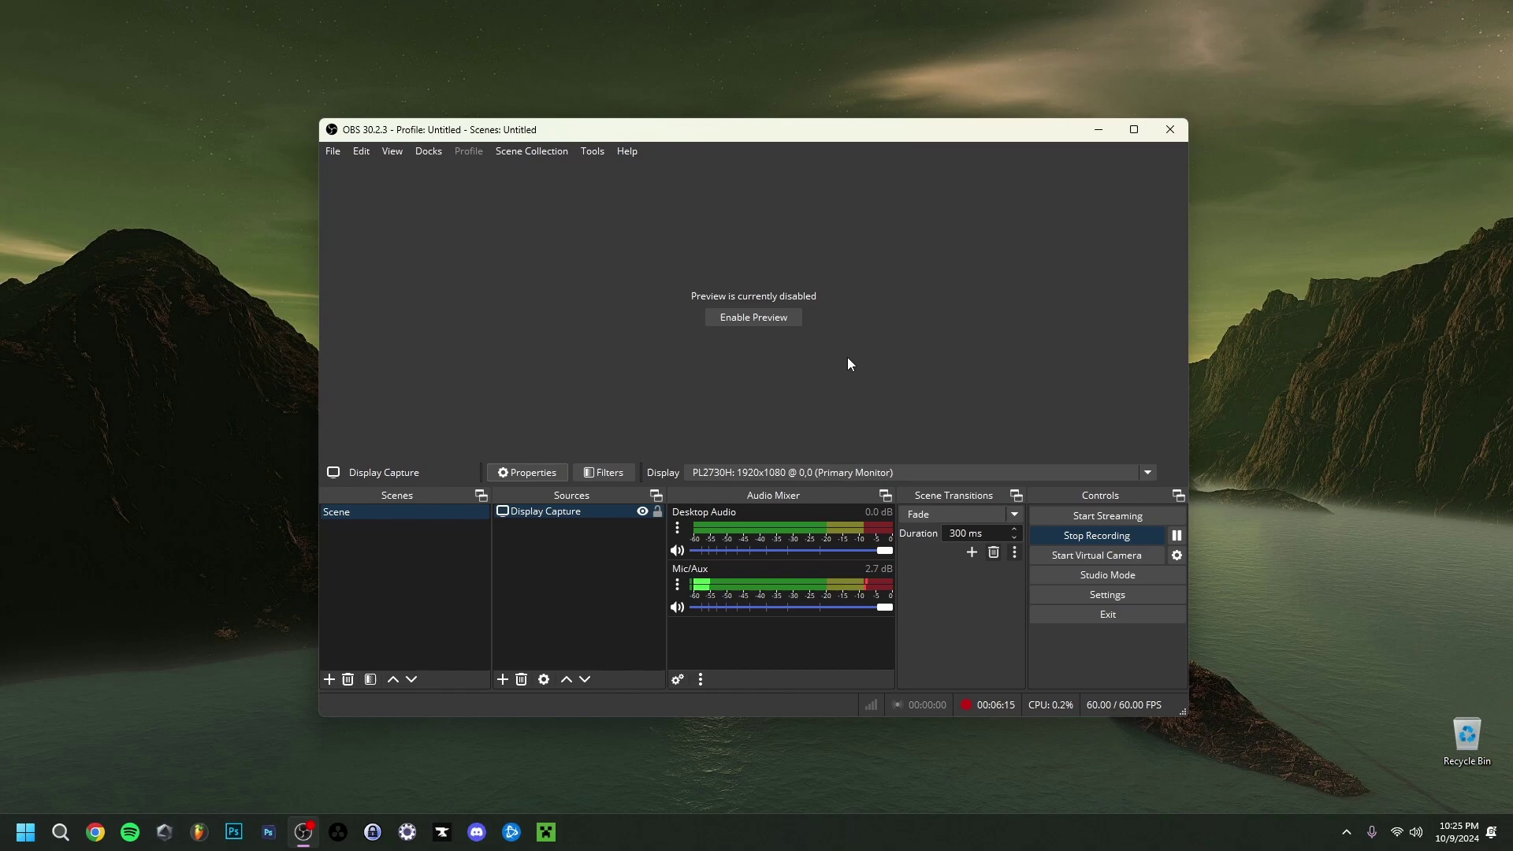
# - Re-enable the preview and check the Output > Recording video encoder (NVIDIA NVENC H.264)
pyautogui.click(753, 317)
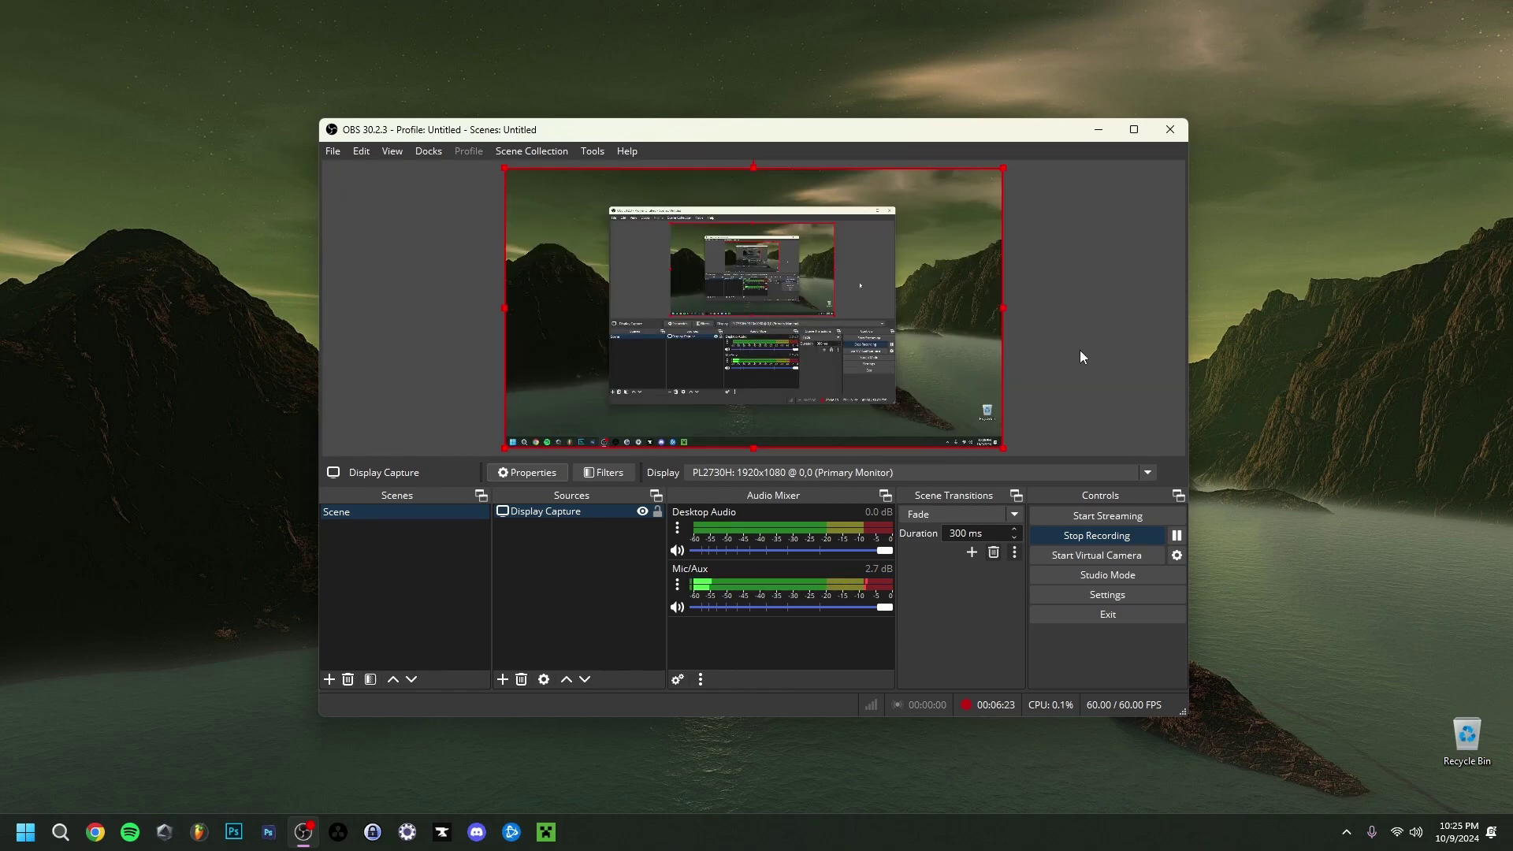
pyautogui.click(1104, 597)
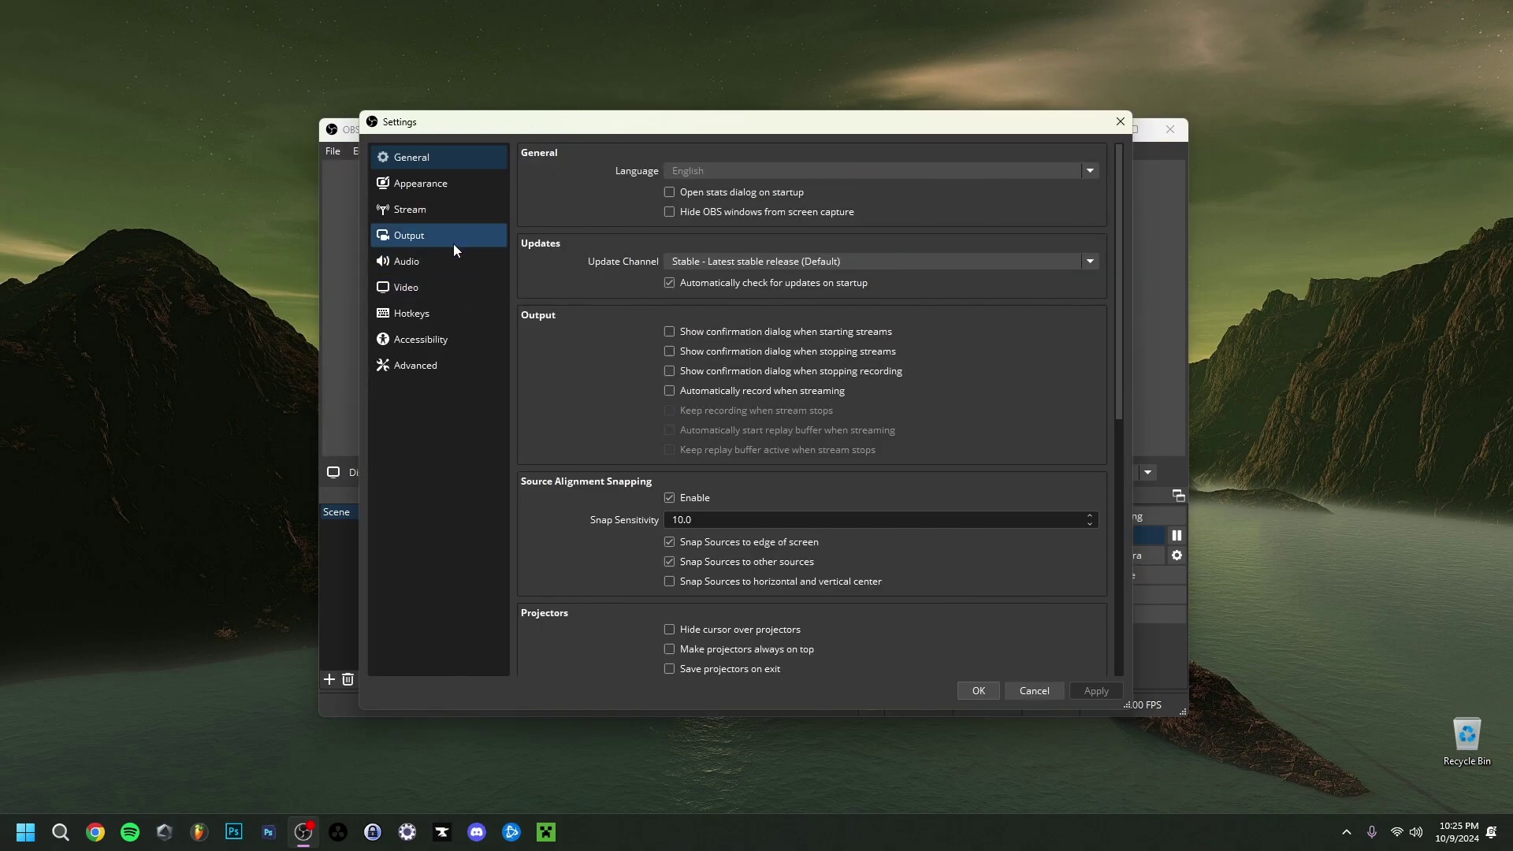
pyautogui.click(408, 237)
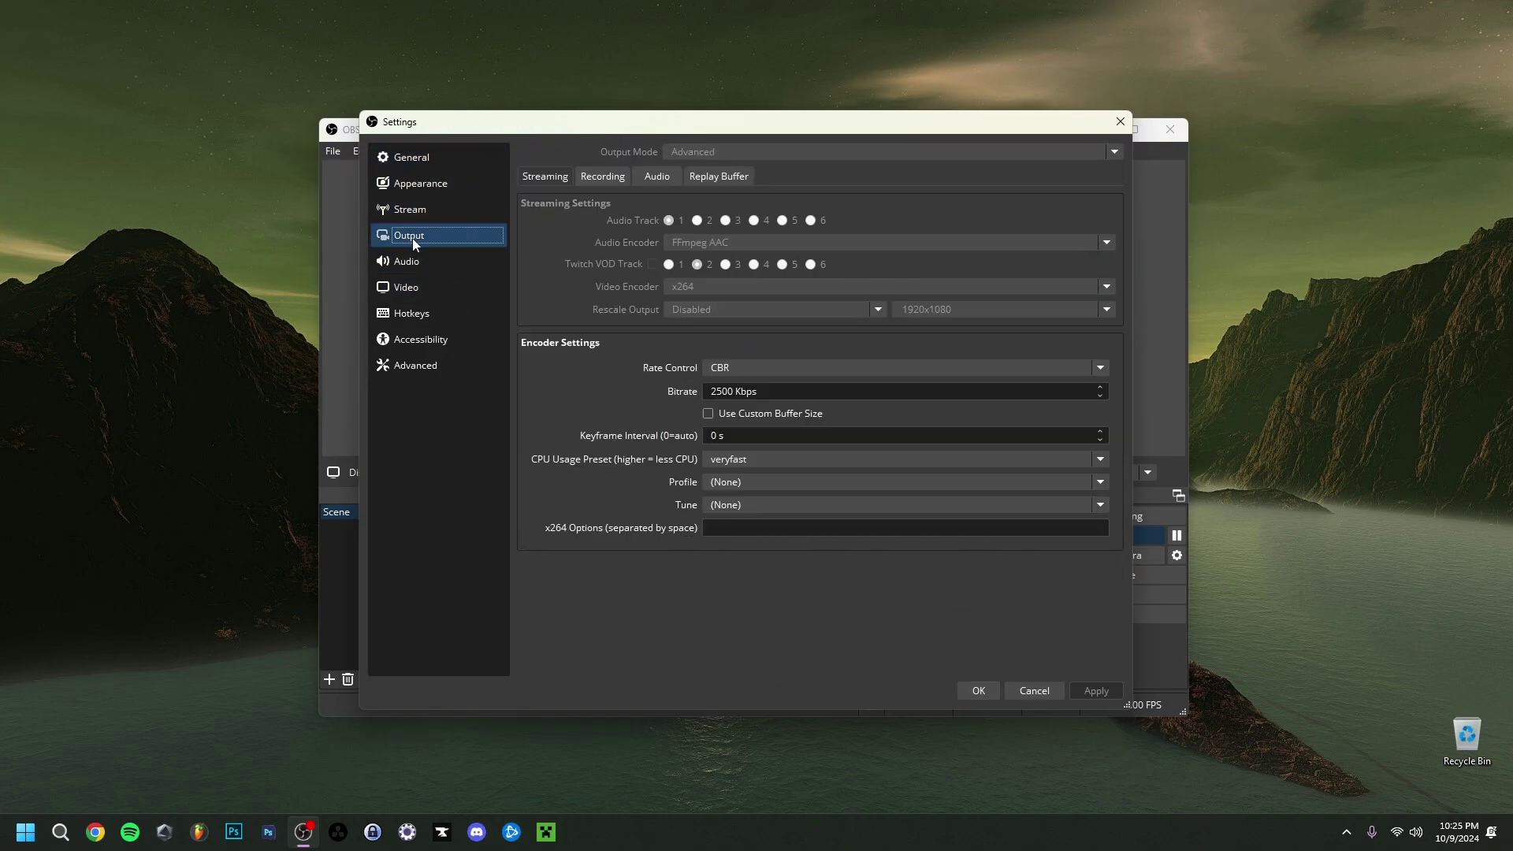
pyautogui.click(601, 177)
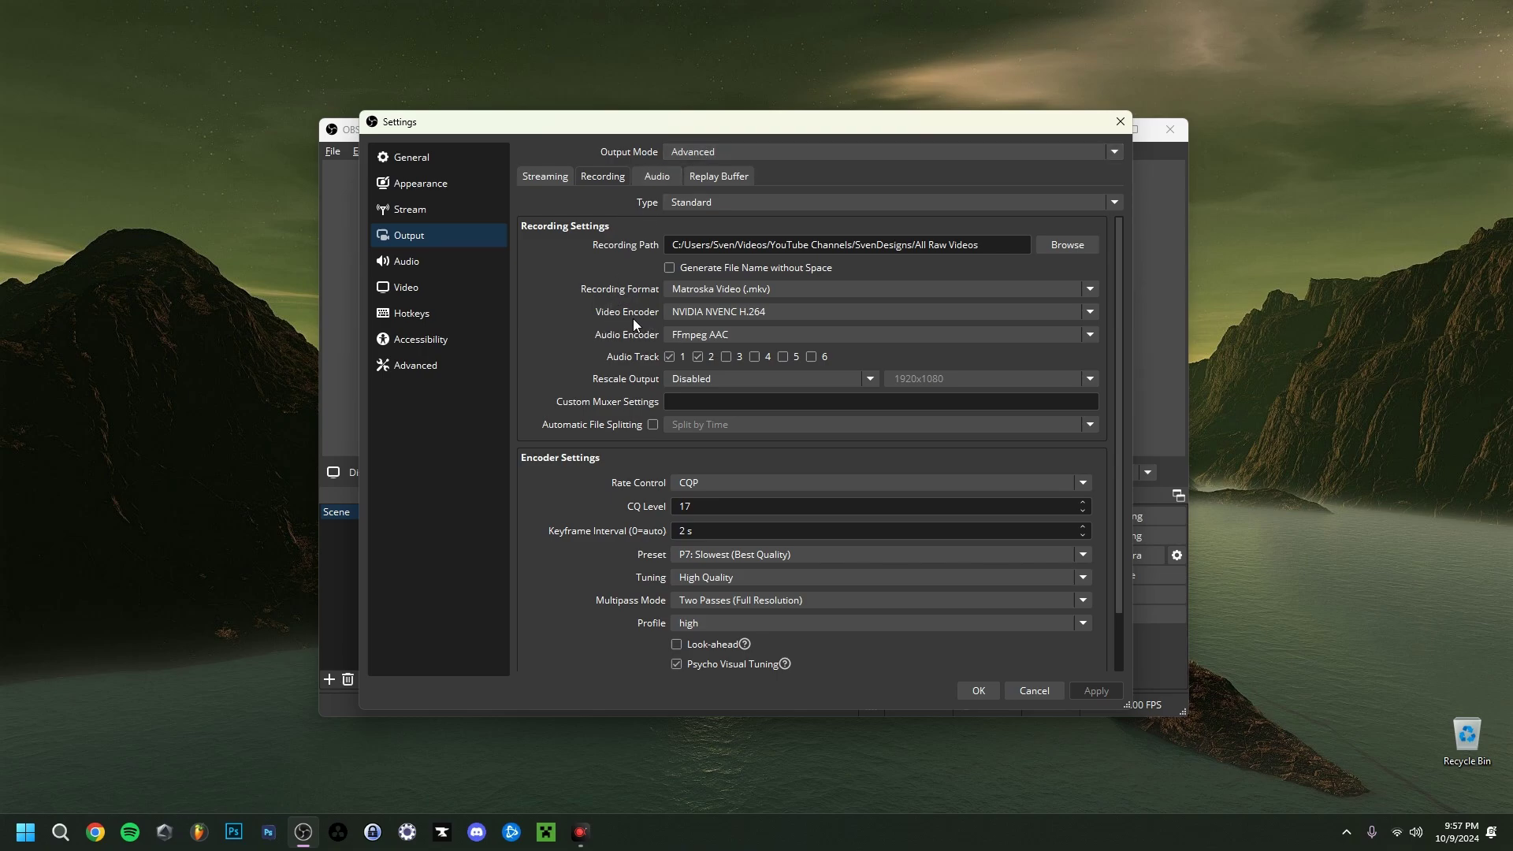
pyautogui.click(698, 315)
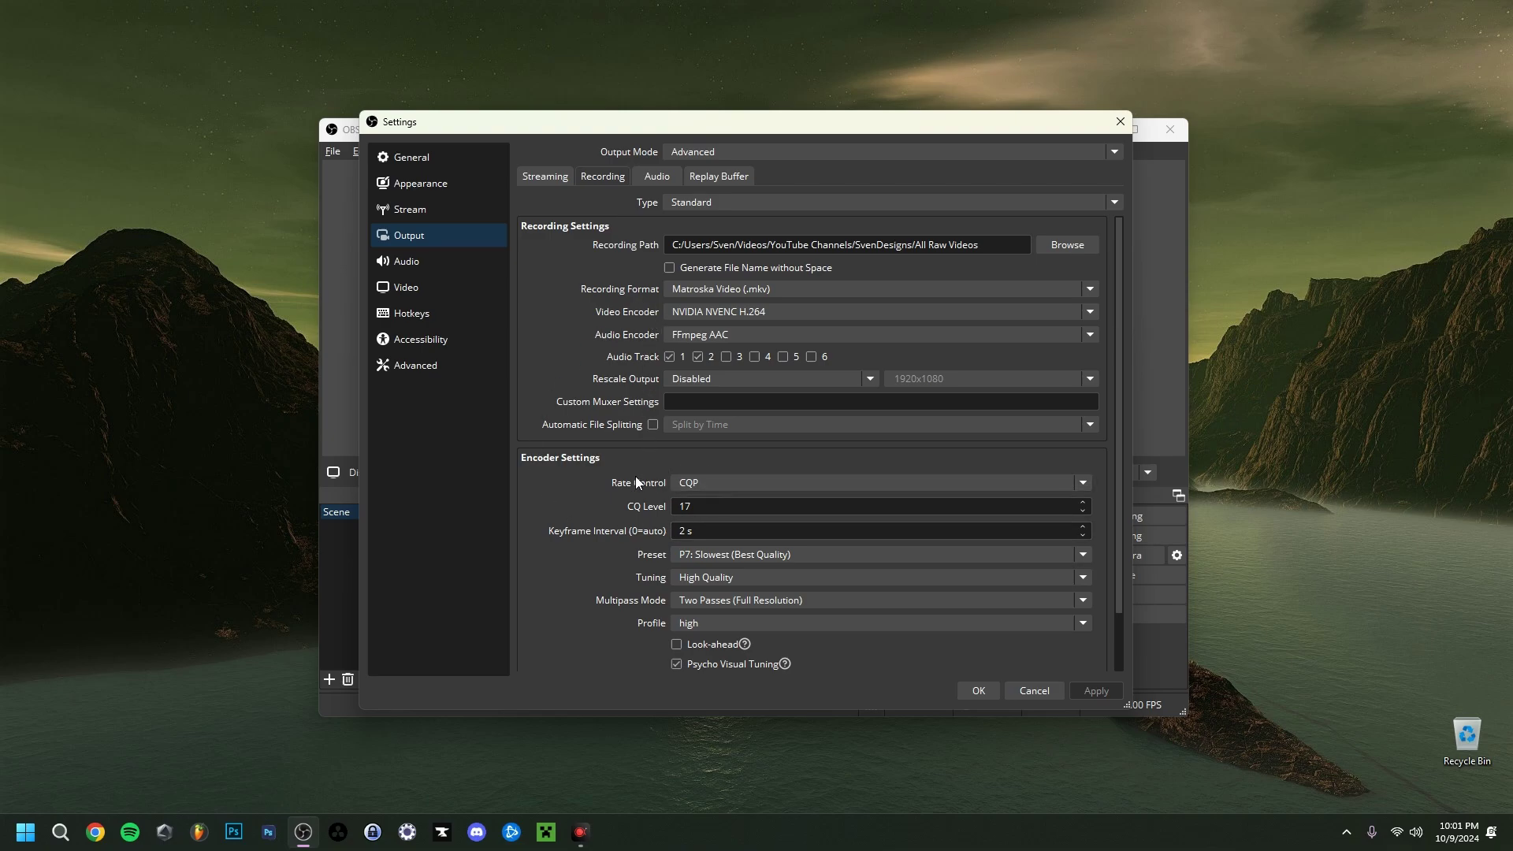
# - Choose CBR in the Recording Rate Control dropdown, giving a 2500 Kbps bitrate
pyautogui.click(695, 484)
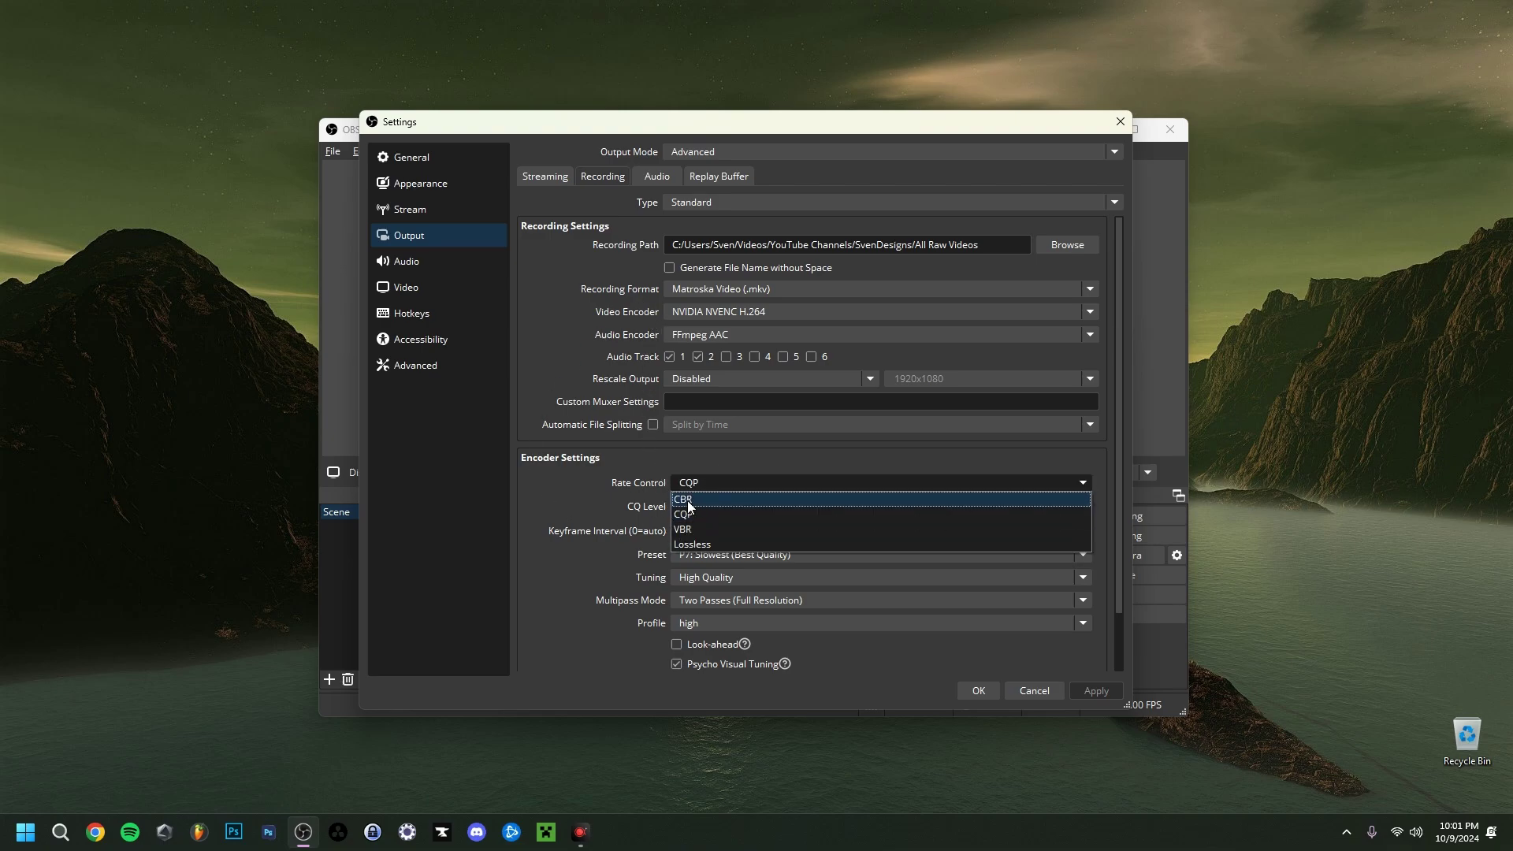
pyautogui.click(682, 499)
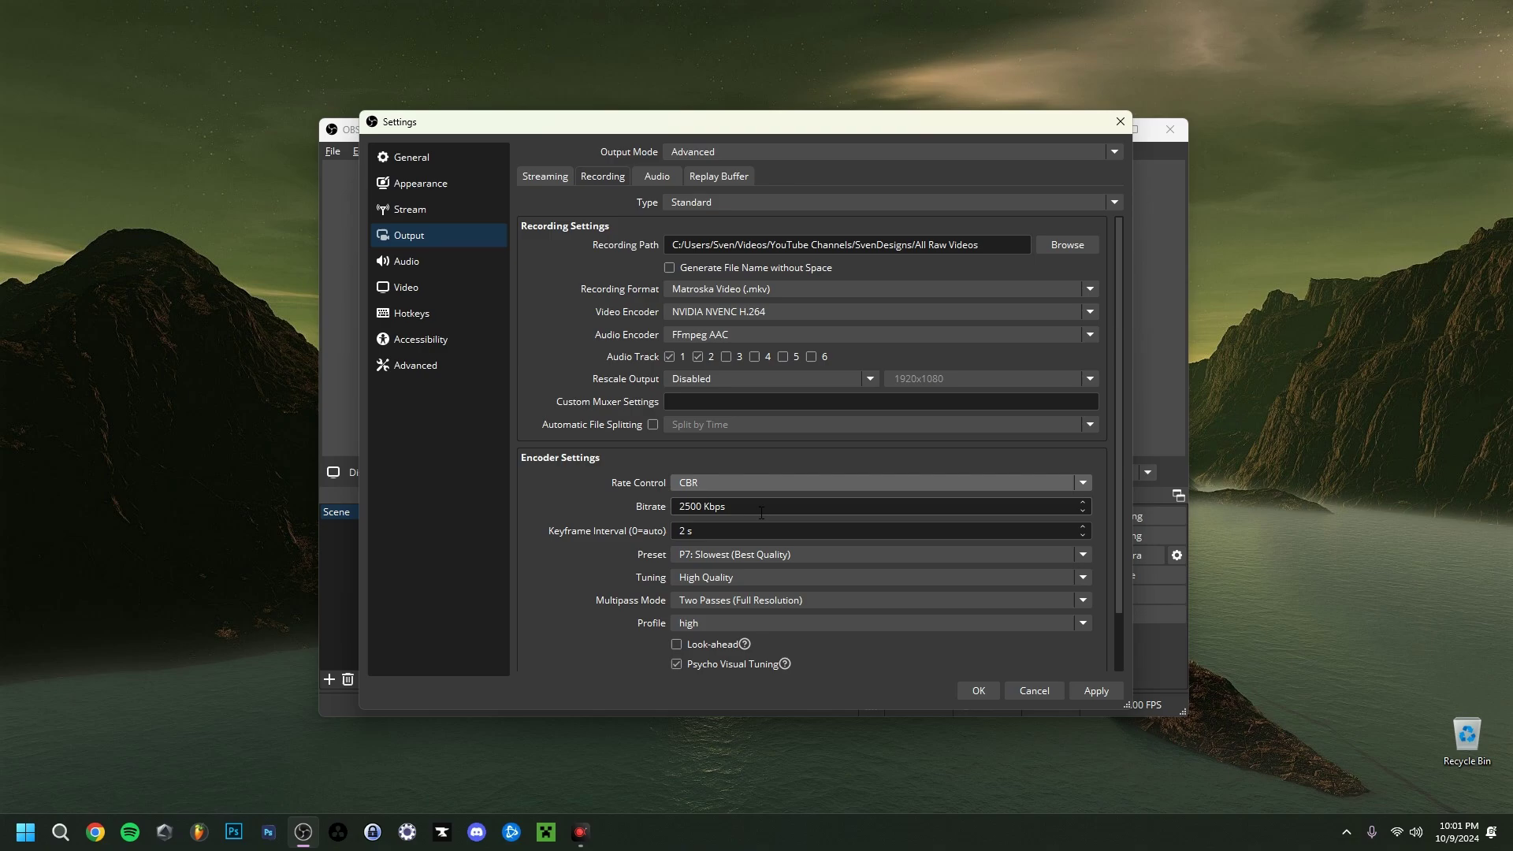
# - Keep the P7: Slowest (Best Quality) preset, review tuning, then go to the Video page
pyautogui.click(716, 556)
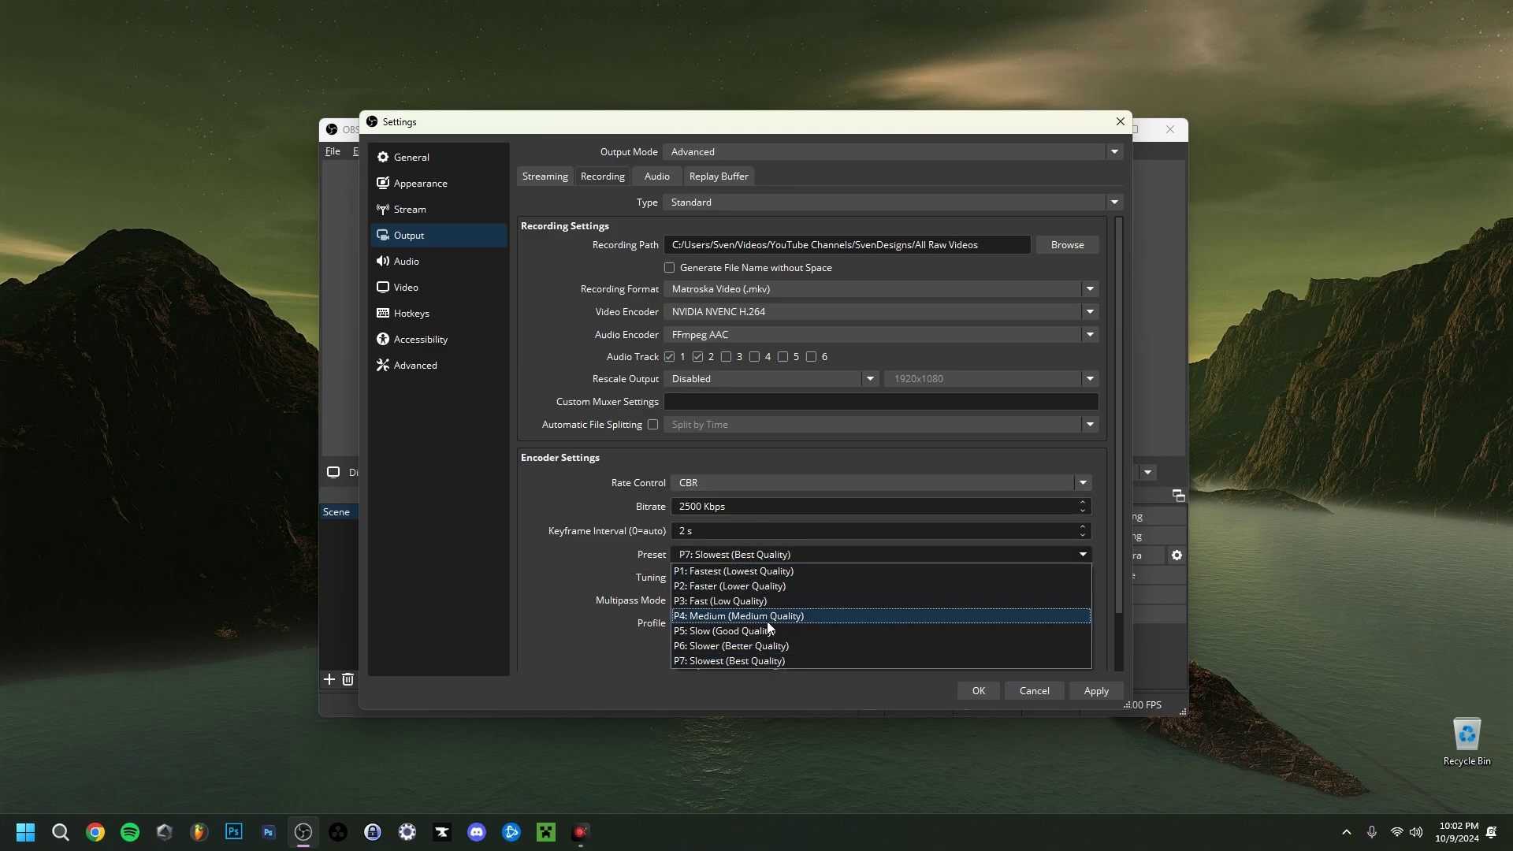
pyautogui.click(727, 667)
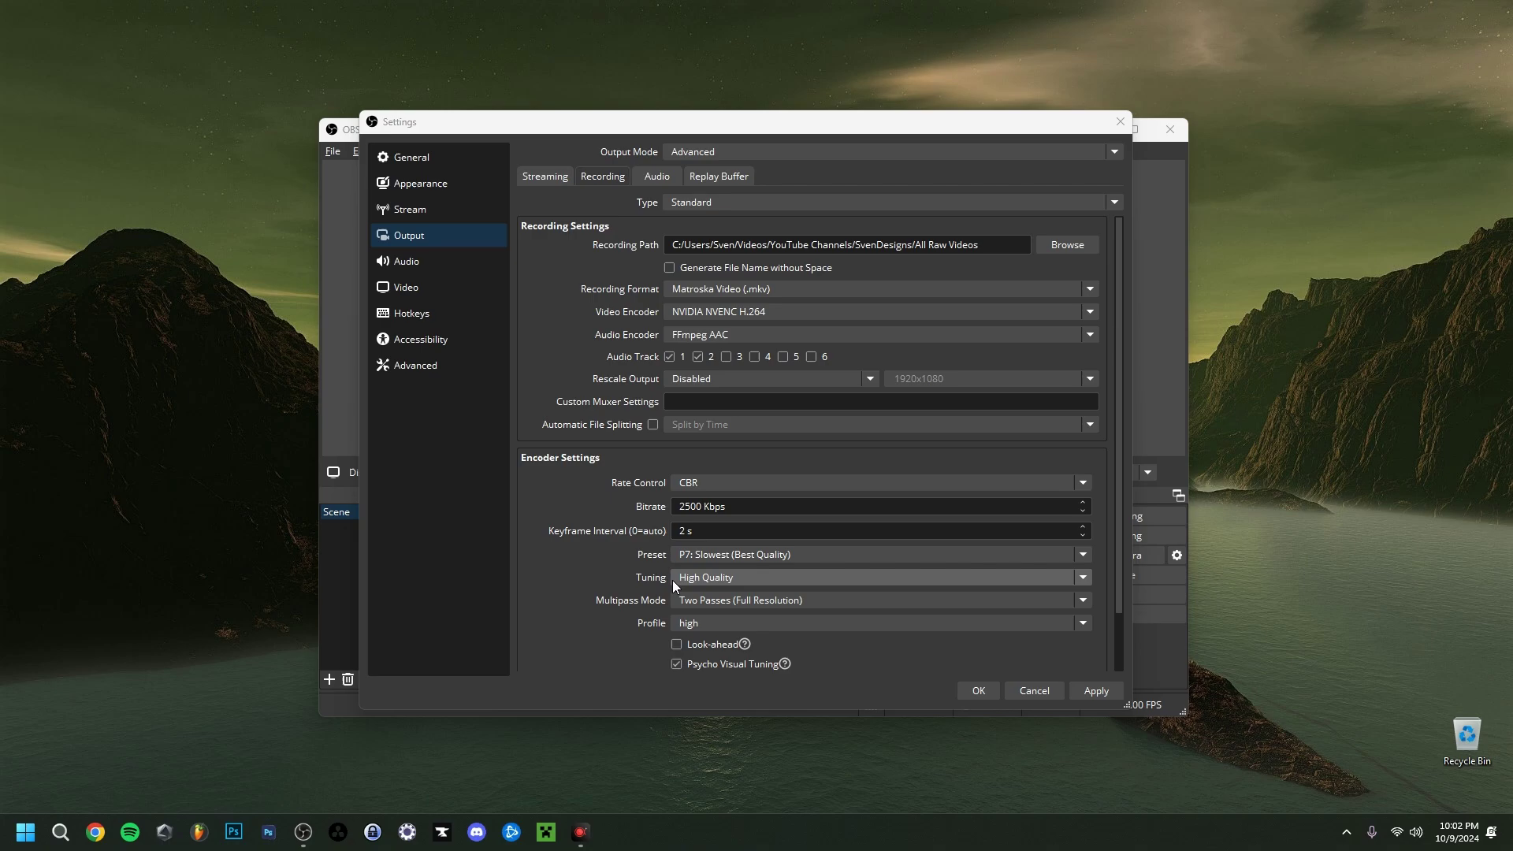
pyautogui.click(735, 581)
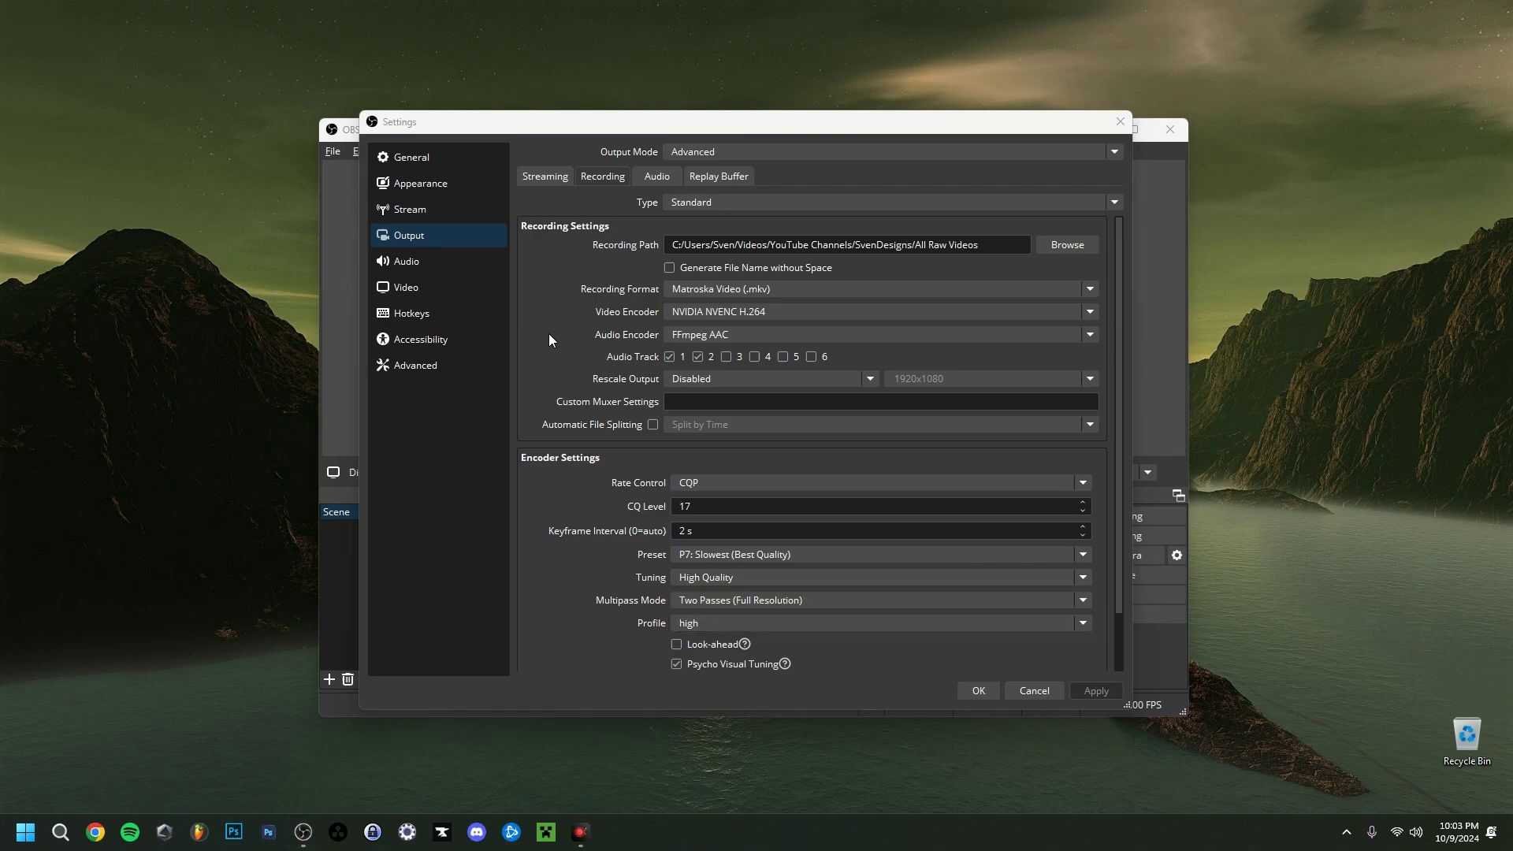
pyautogui.click(412, 290)
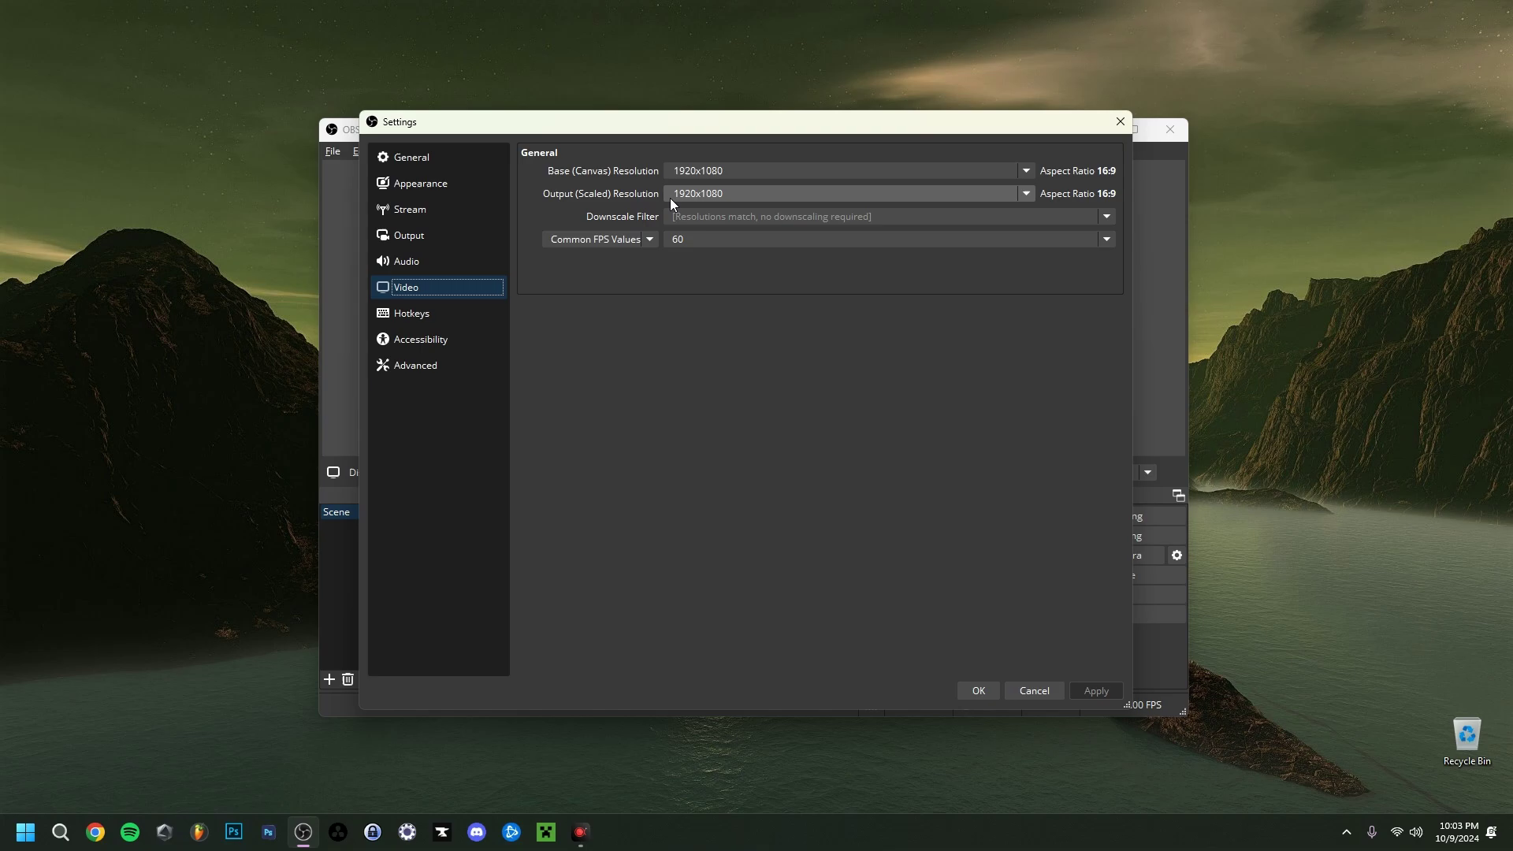
# - Leave the output resolution at 1920x1080 and the frame rate at 60 FPS
pyautogui.click(723, 195)
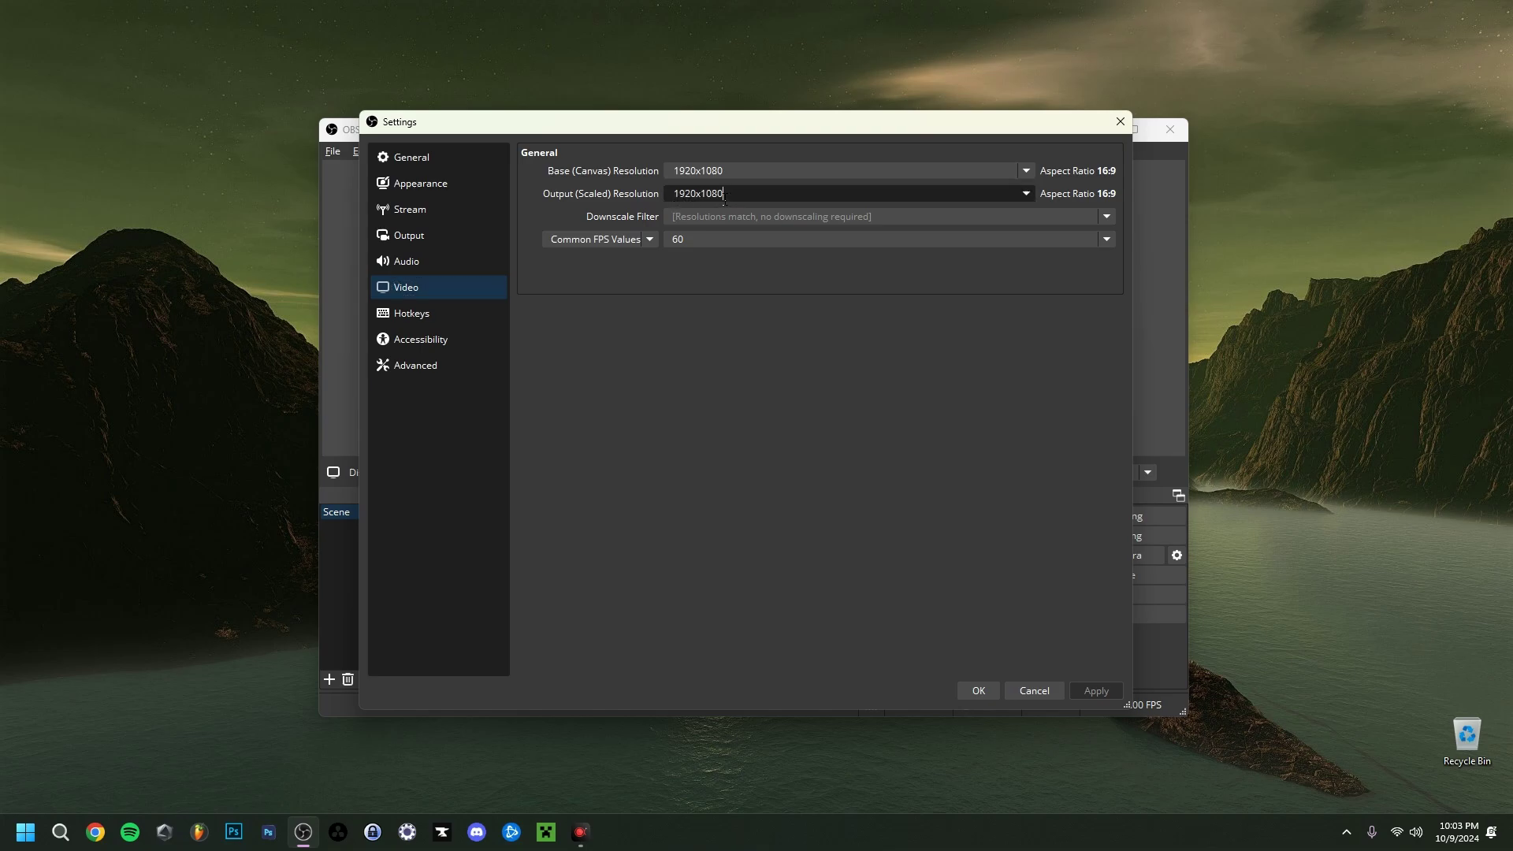
pyautogui.click(1026, 194)
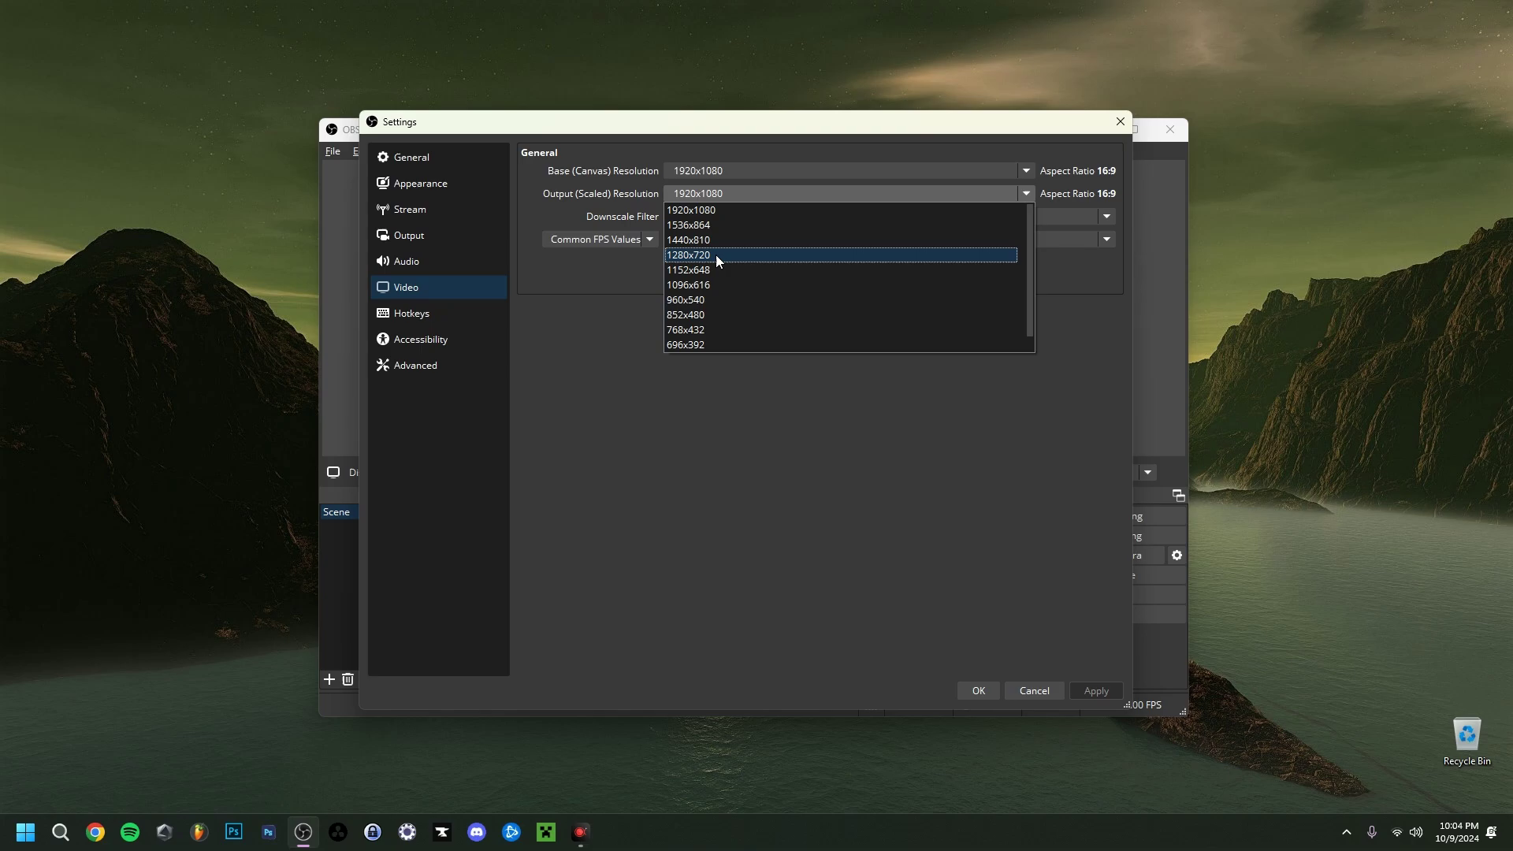
pyautogui.press('Escape')
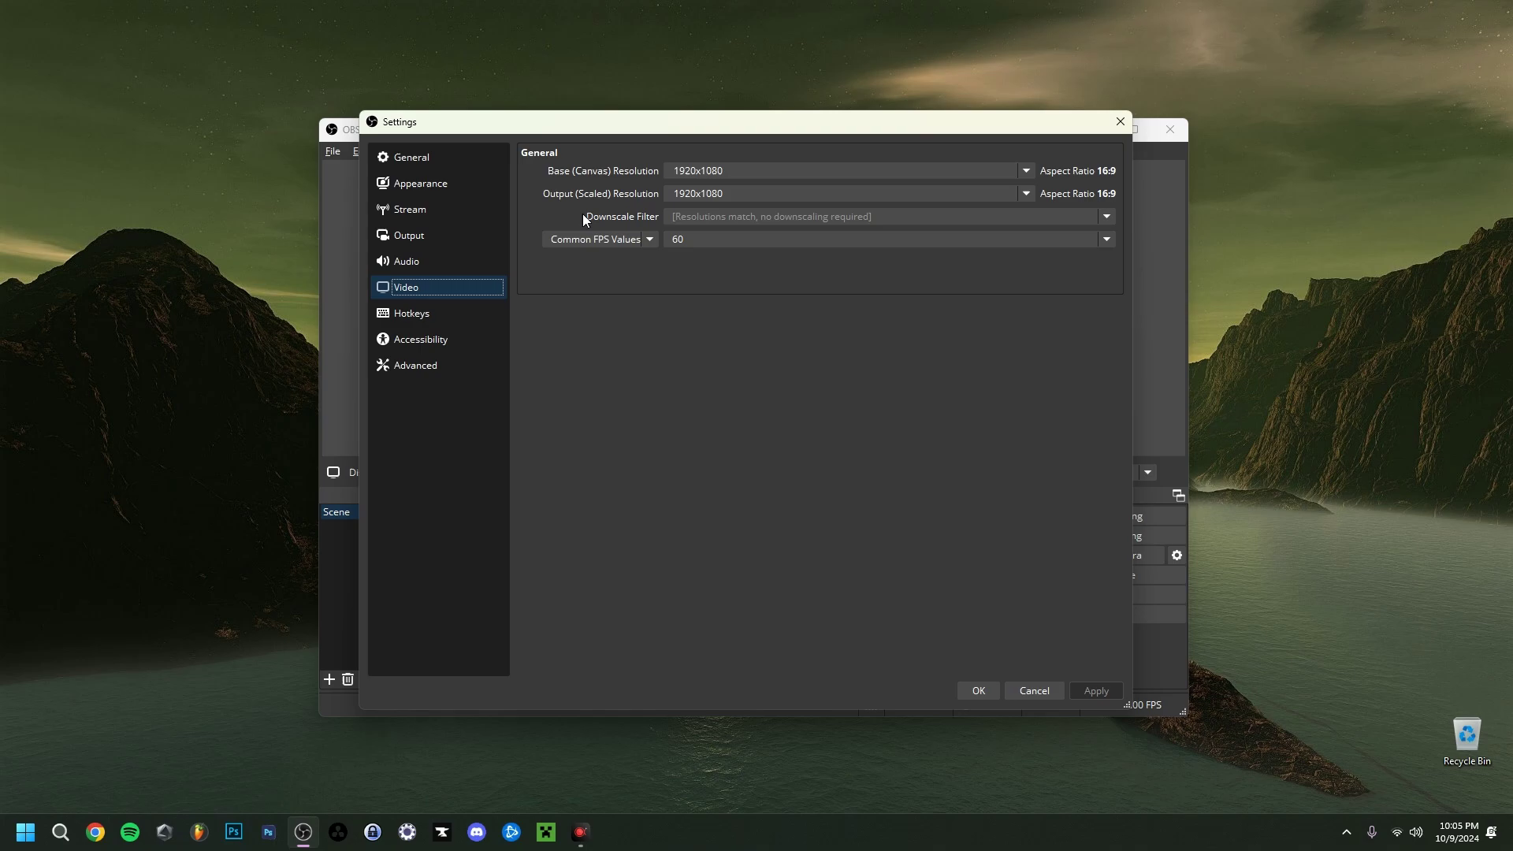
pyautogui.click(692, 240)
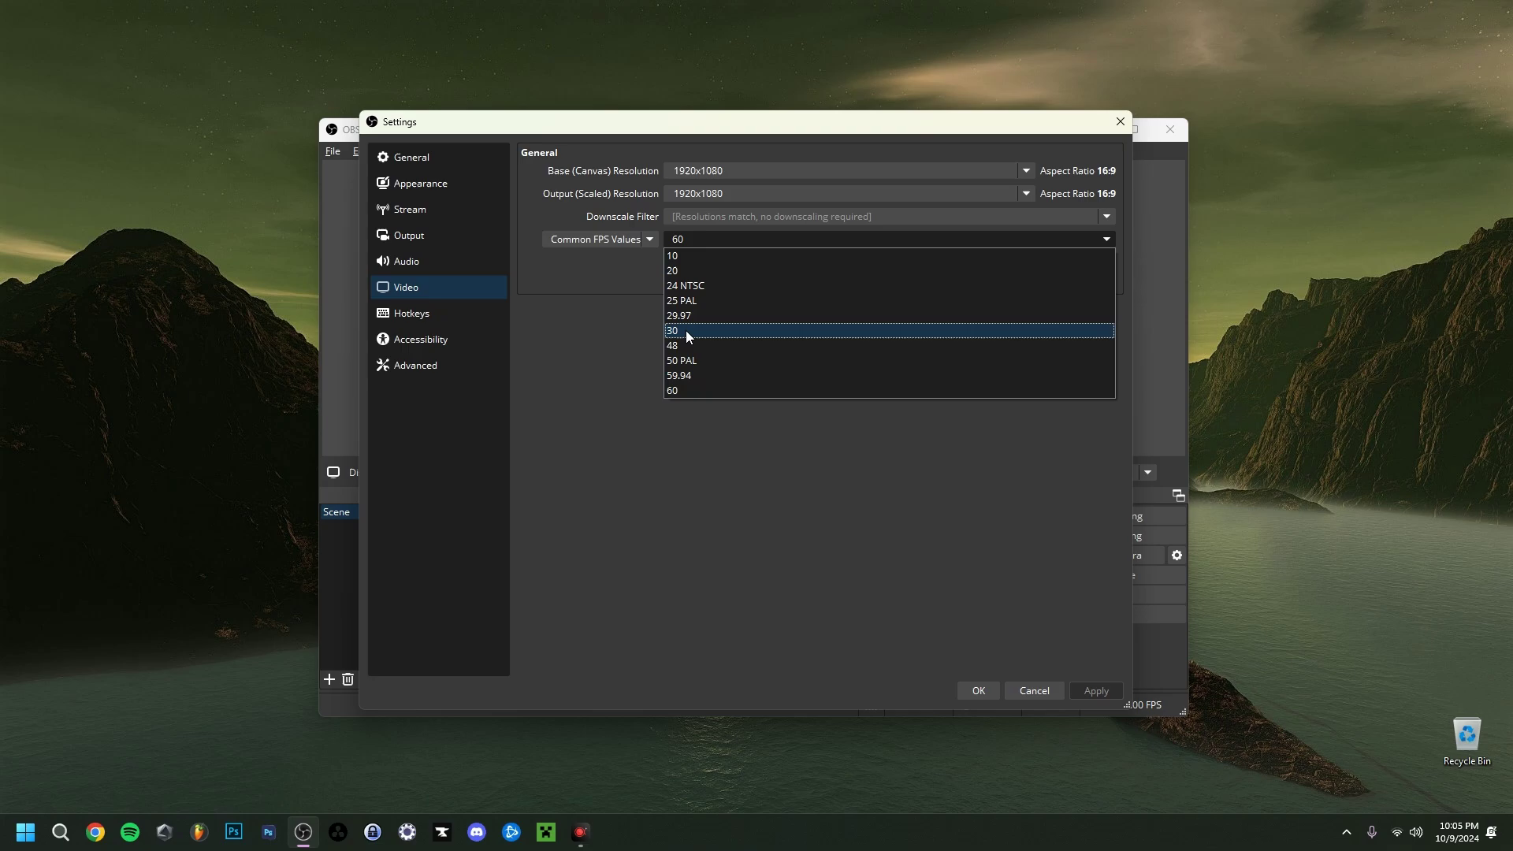
pyautogui.click(684, 393)
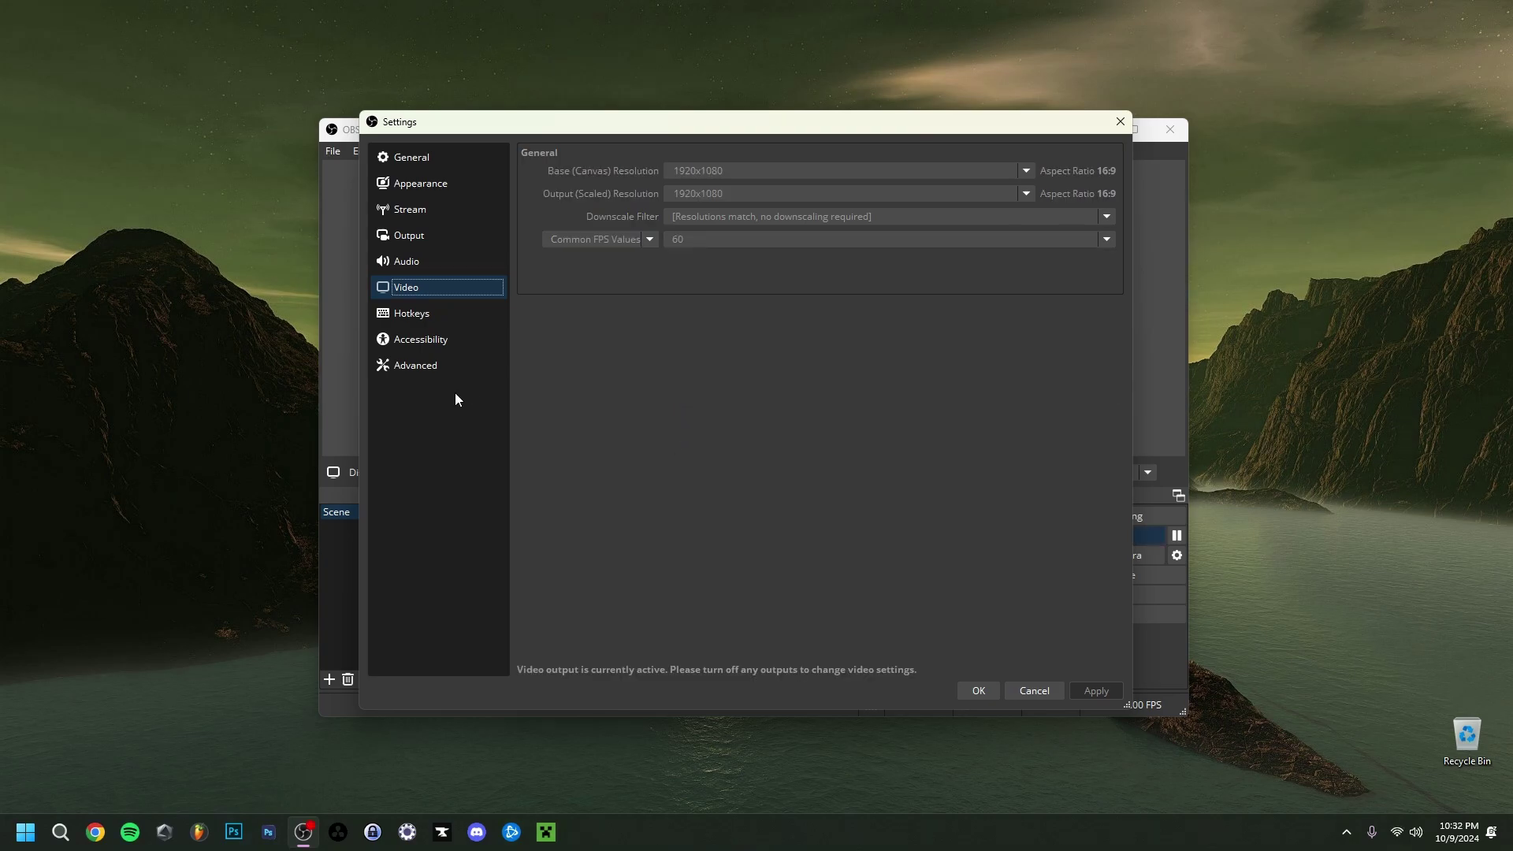
# - On the Advanced page, leave Process Priority at Normal and close Settings with OK
pyautogui.click(417, 371)
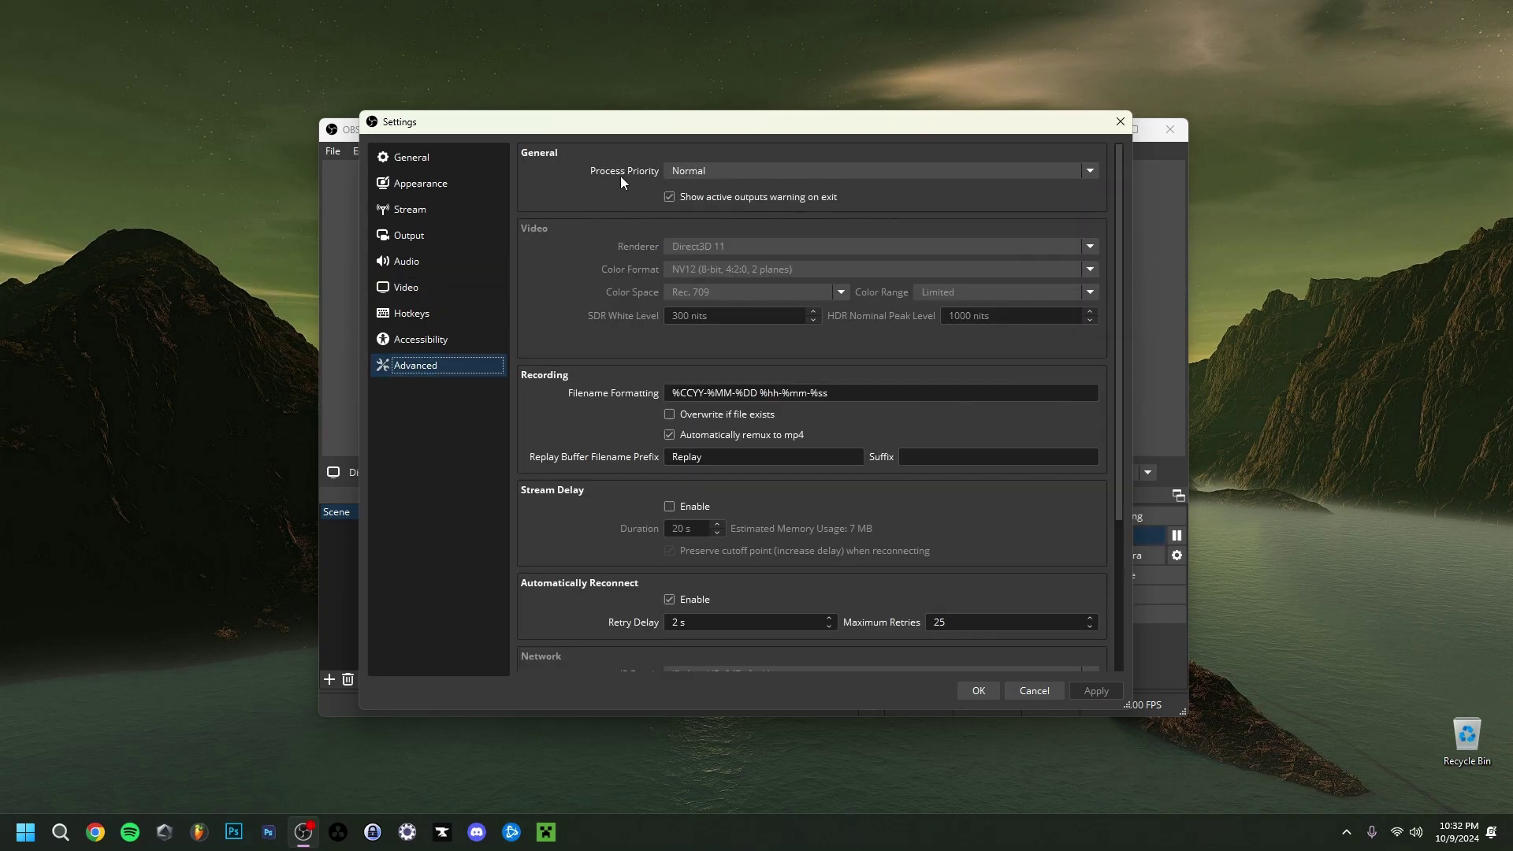
pyautogui.click(695, 173)
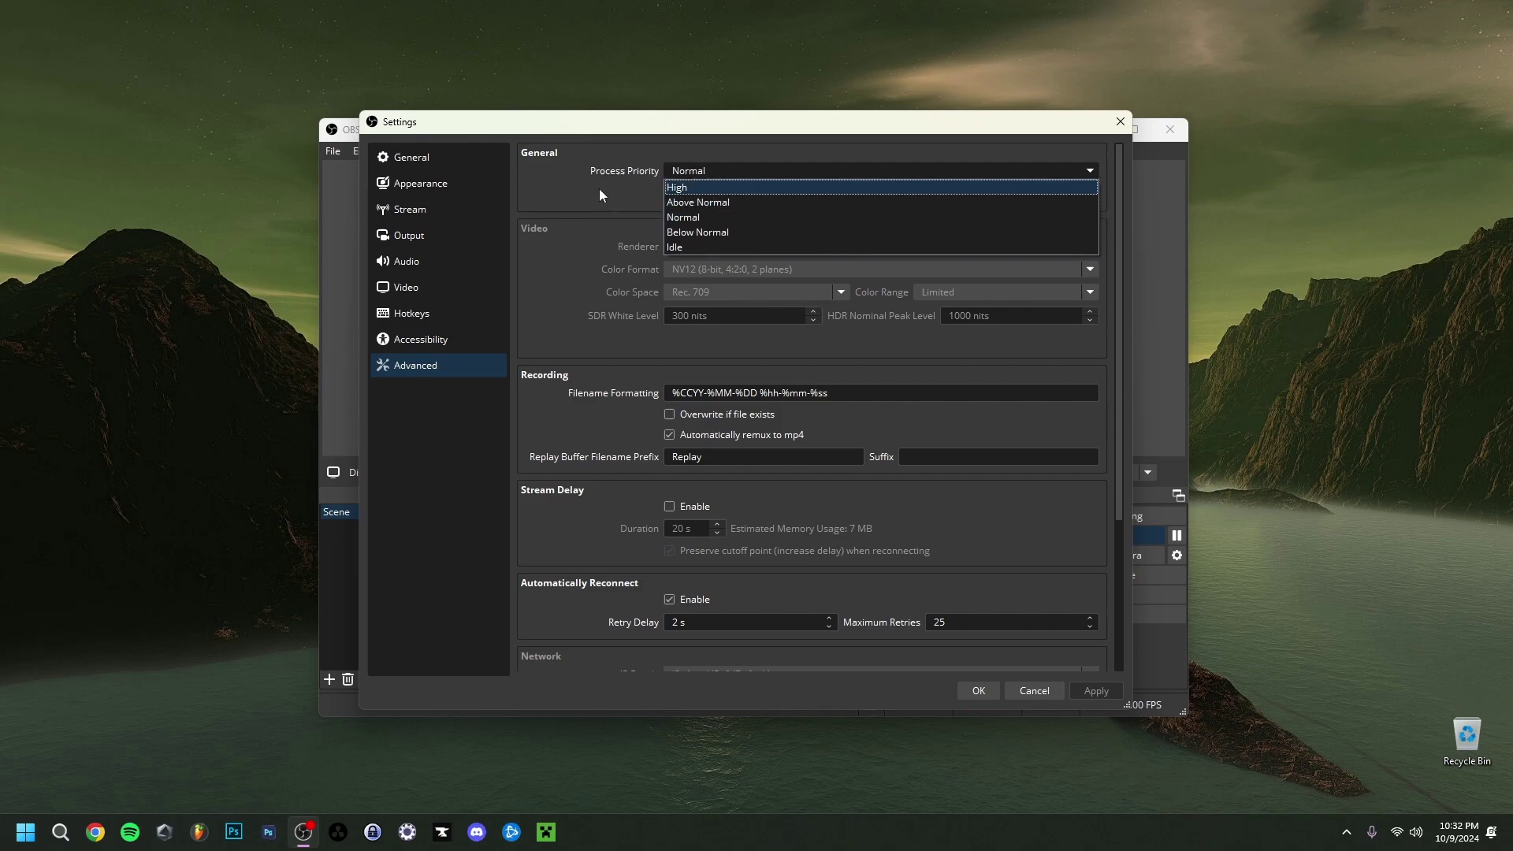
pyautogui.click(640, 161)
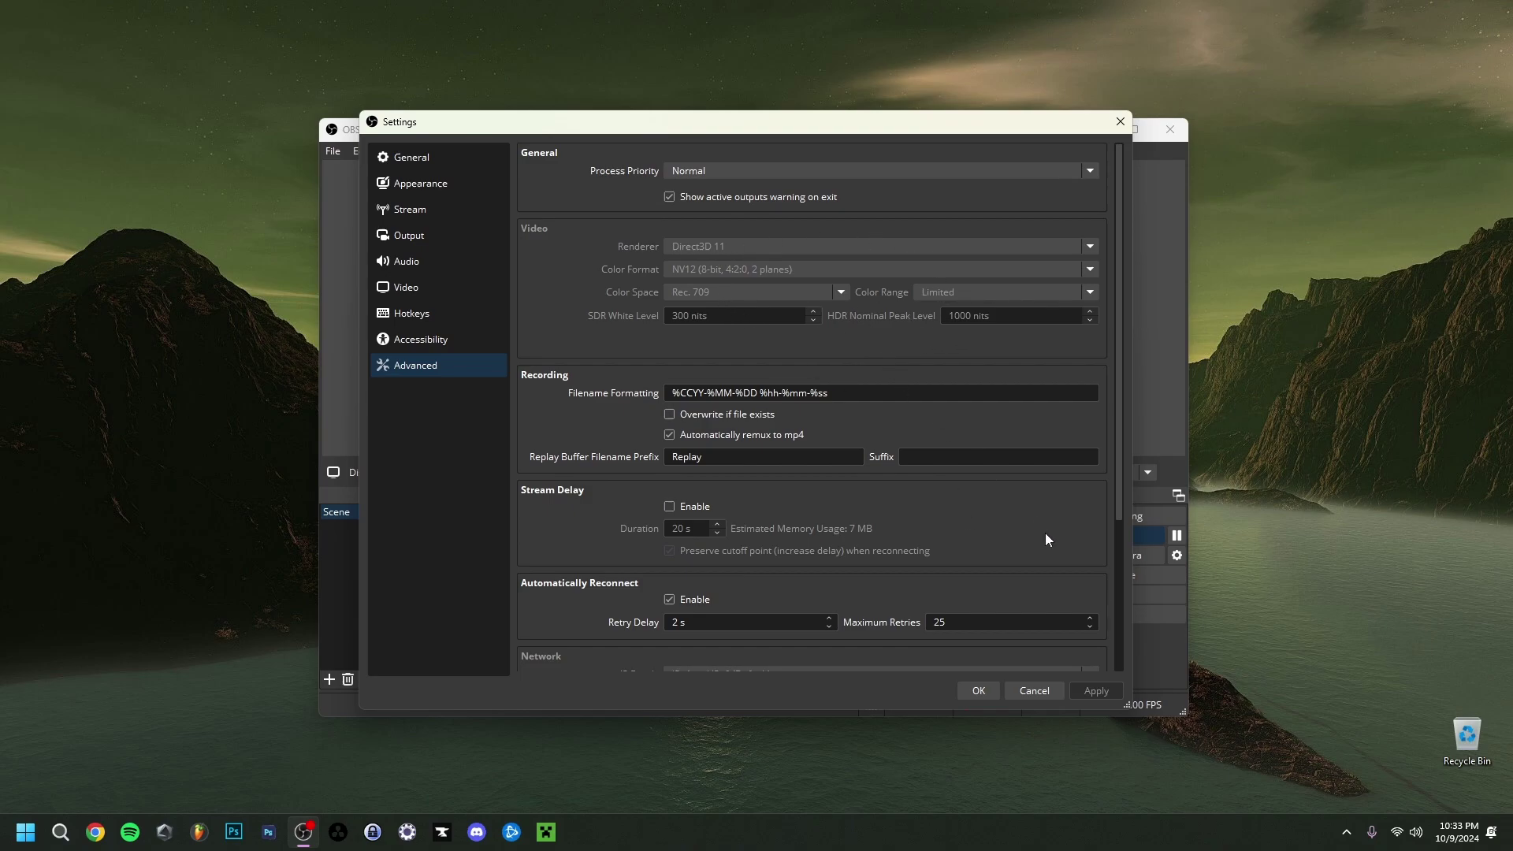
pyautogui.click(984, 691)
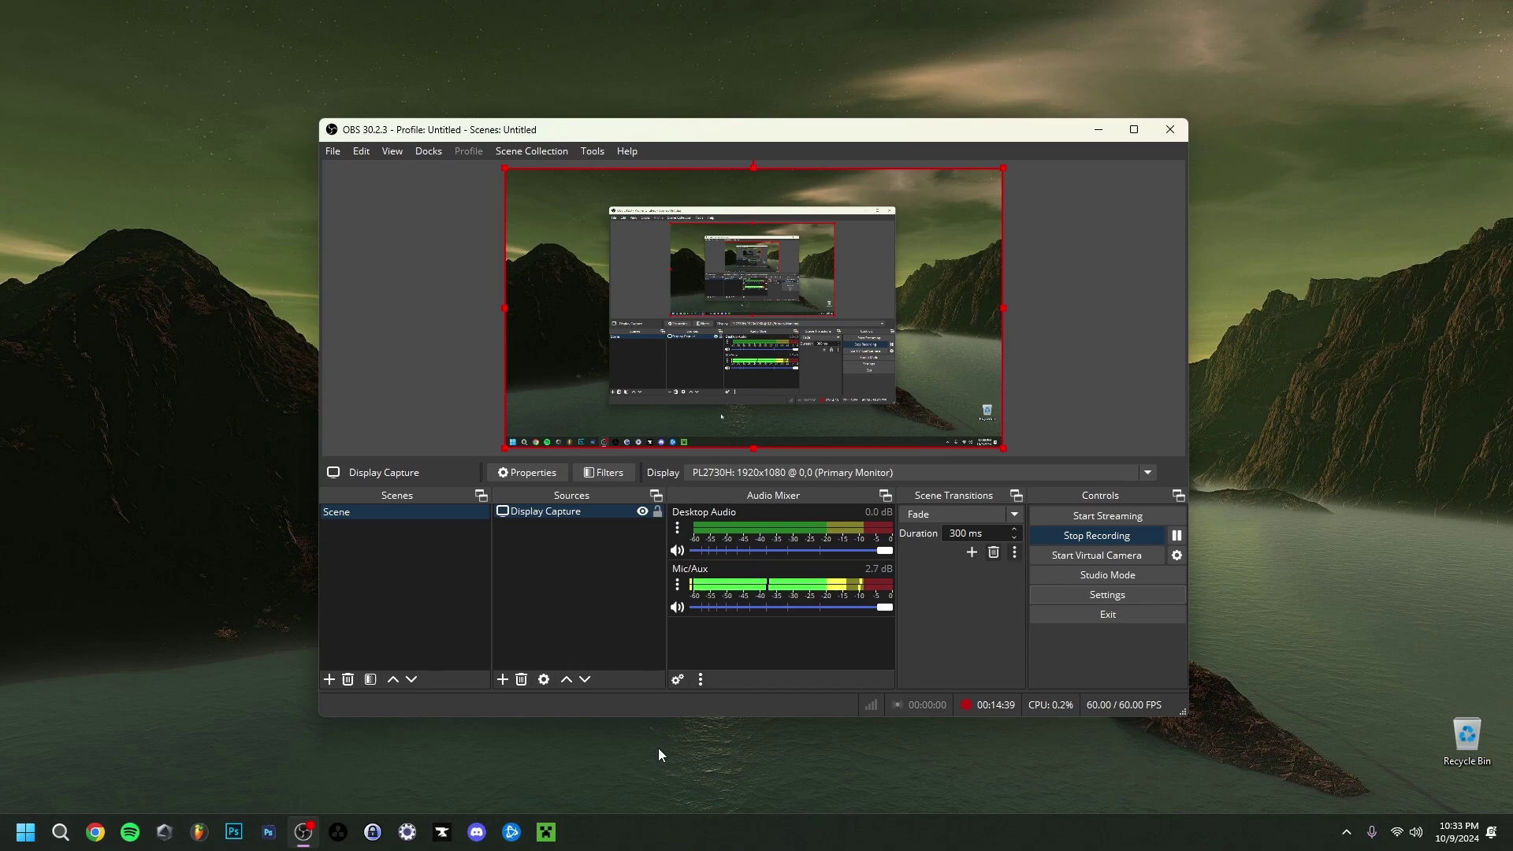
pyautogui.click(664, 752)
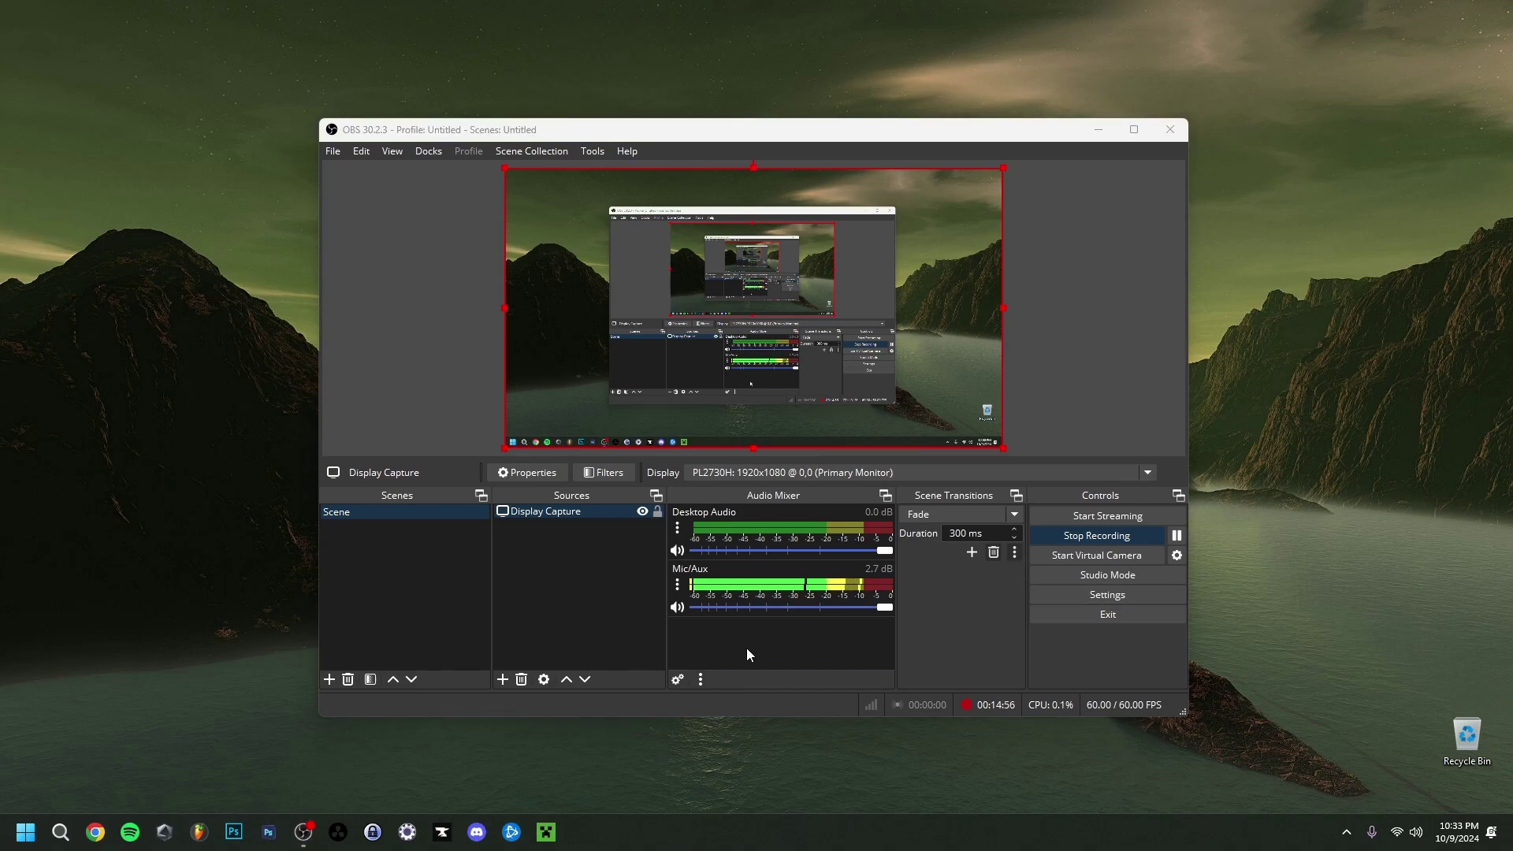
# - Open Task Manager from the taskbar and go to the OBS Studio process details
pyautogui.rightClick(873, 834)
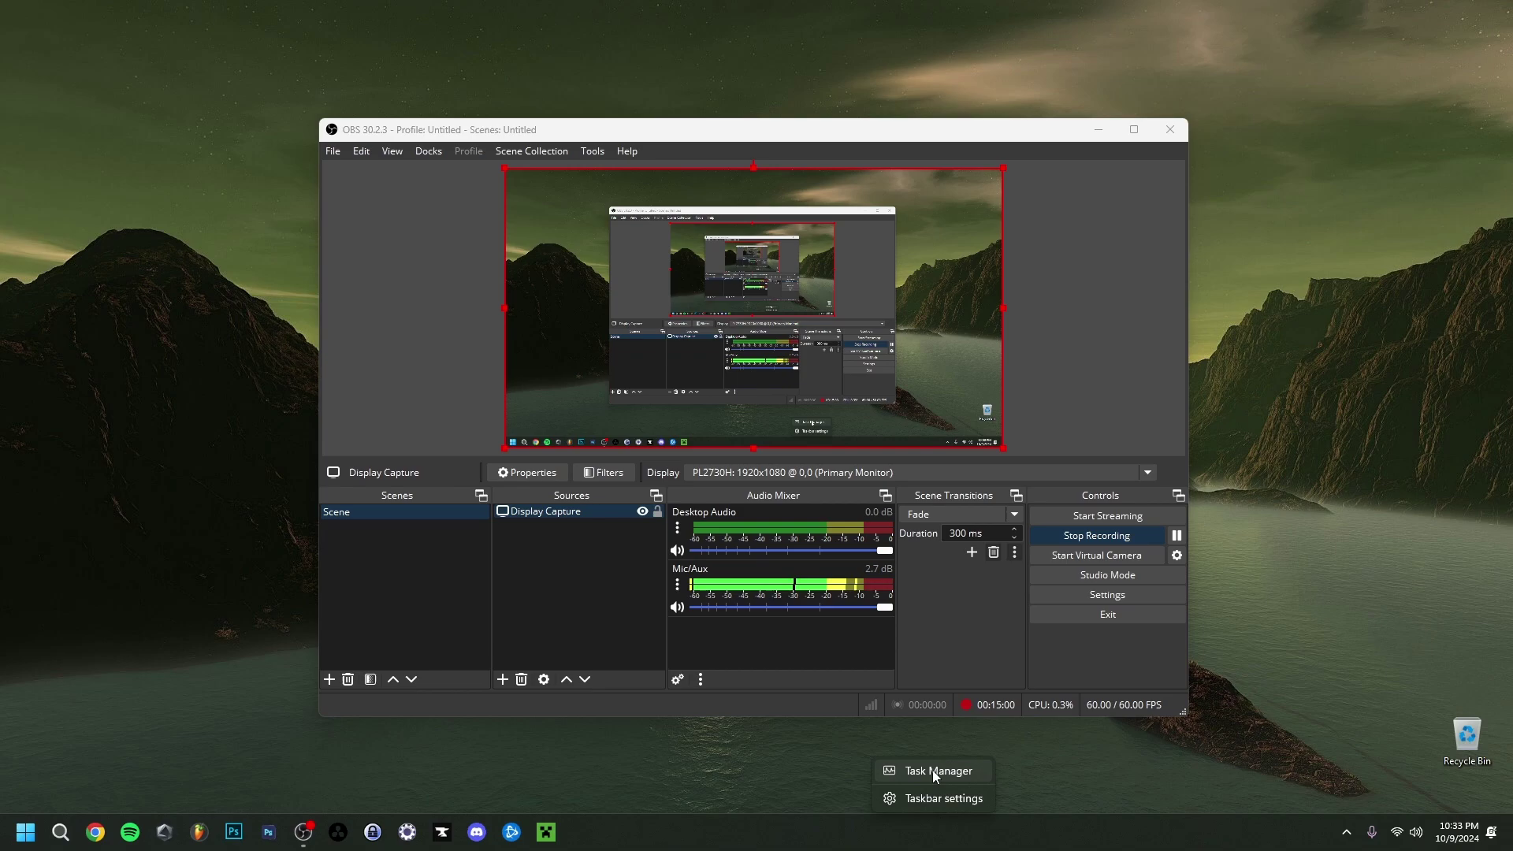
pyautogui.click(933, 769)
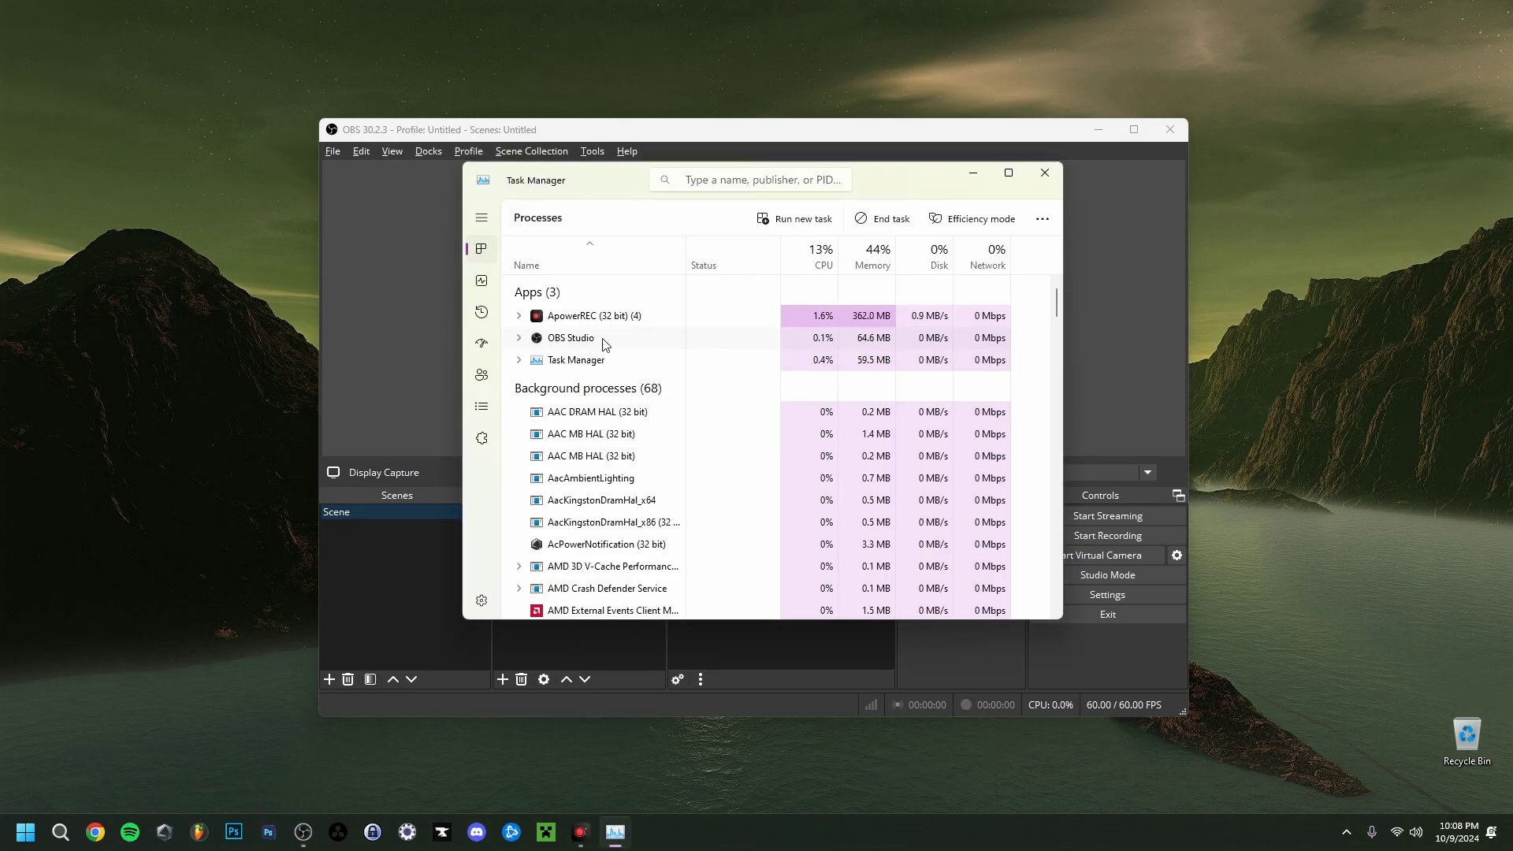
pyautogui.rightClick(601, 346)
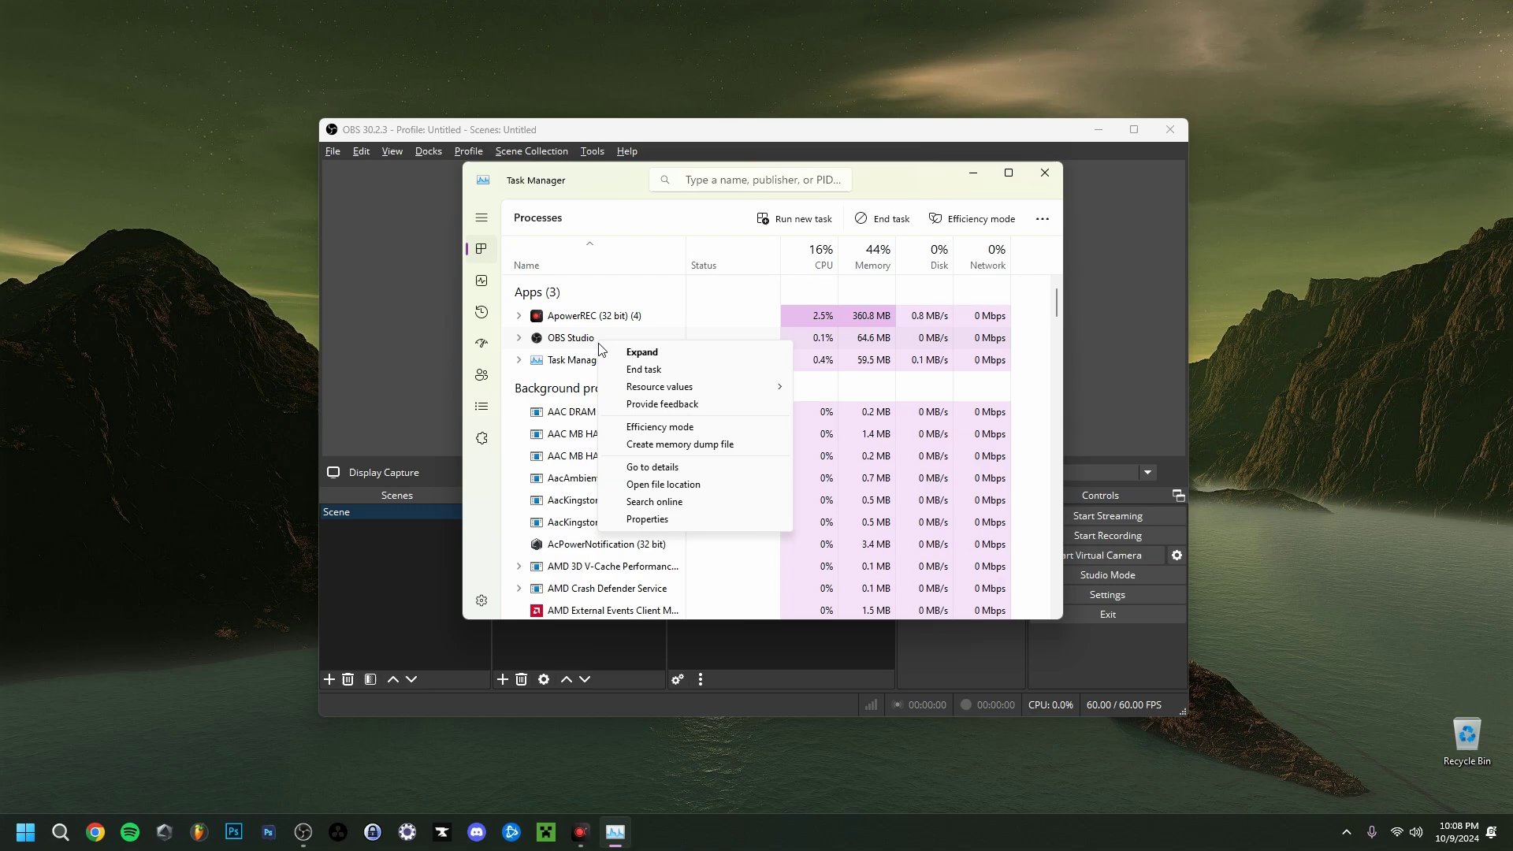
pyautogui.click(666, 472)
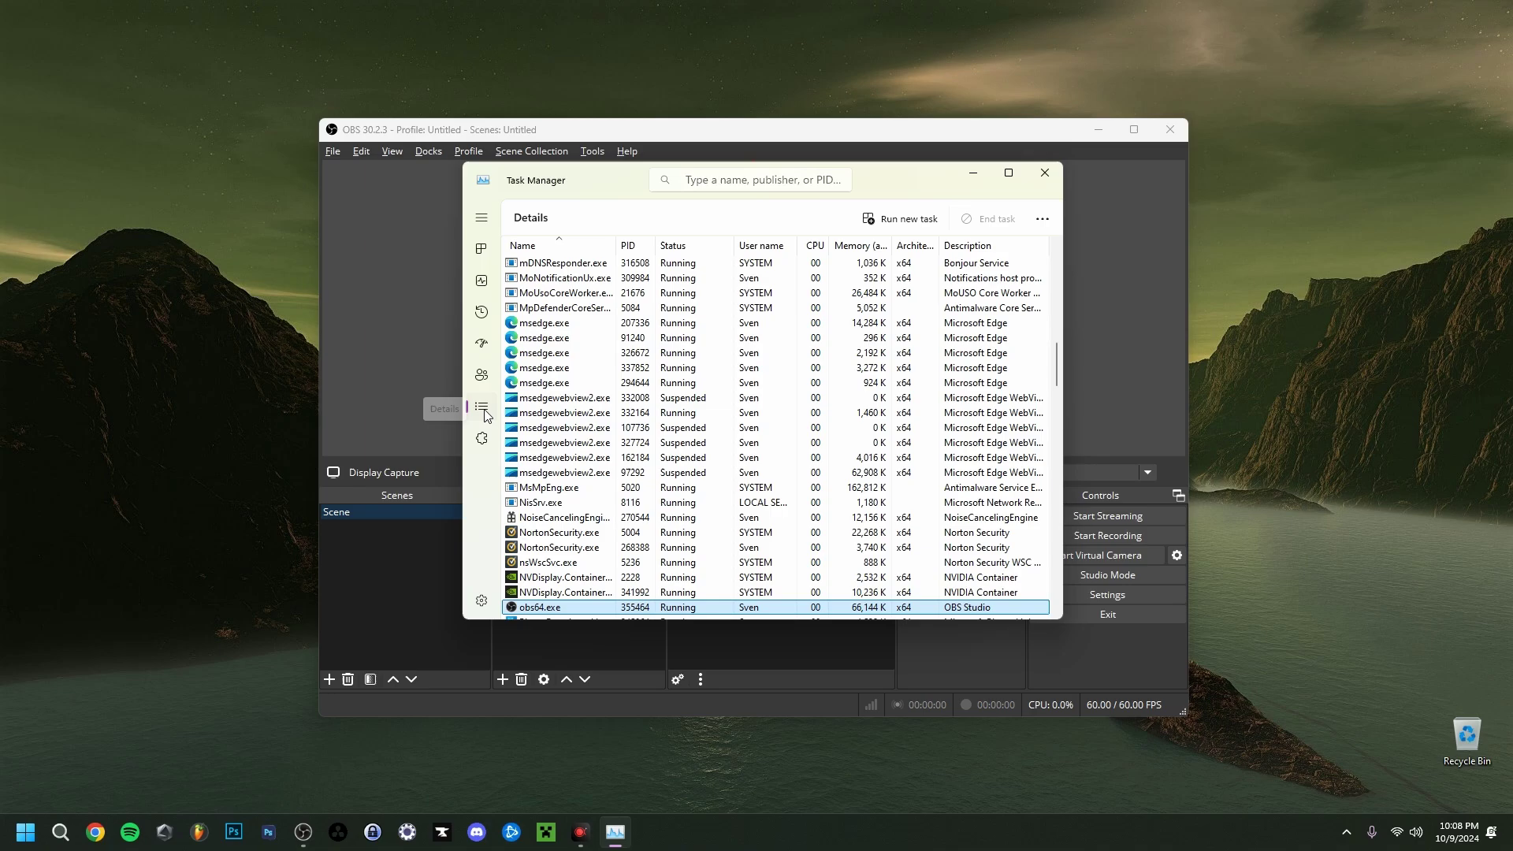
# - Set obs64.exe's priority to High, then reopen its menu to check the priority
pyautogui.scroll(-2, 607, 497)
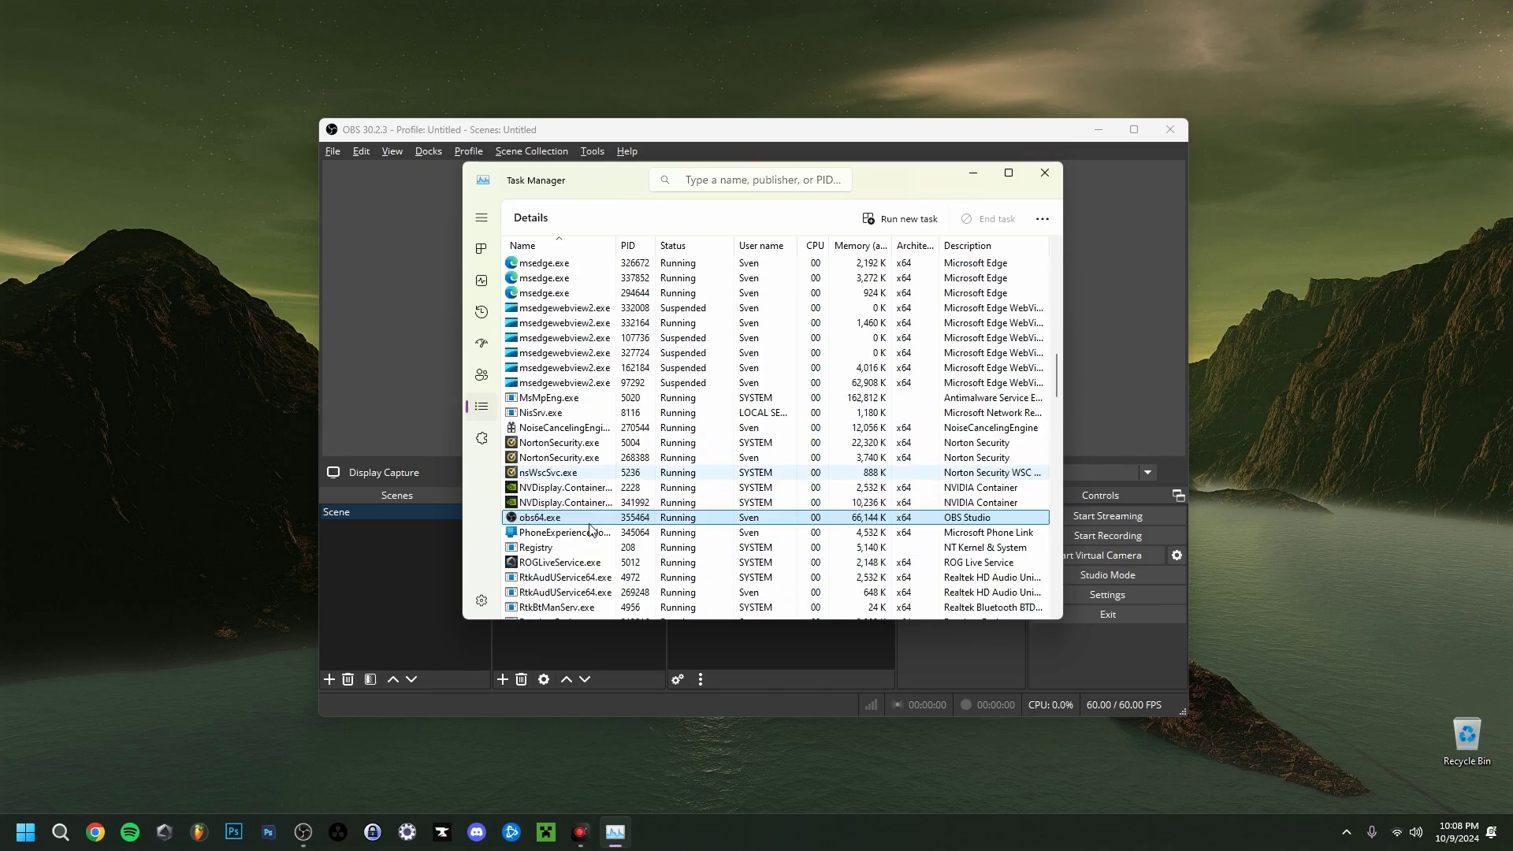
pyautogui.rightClick(575, 520)
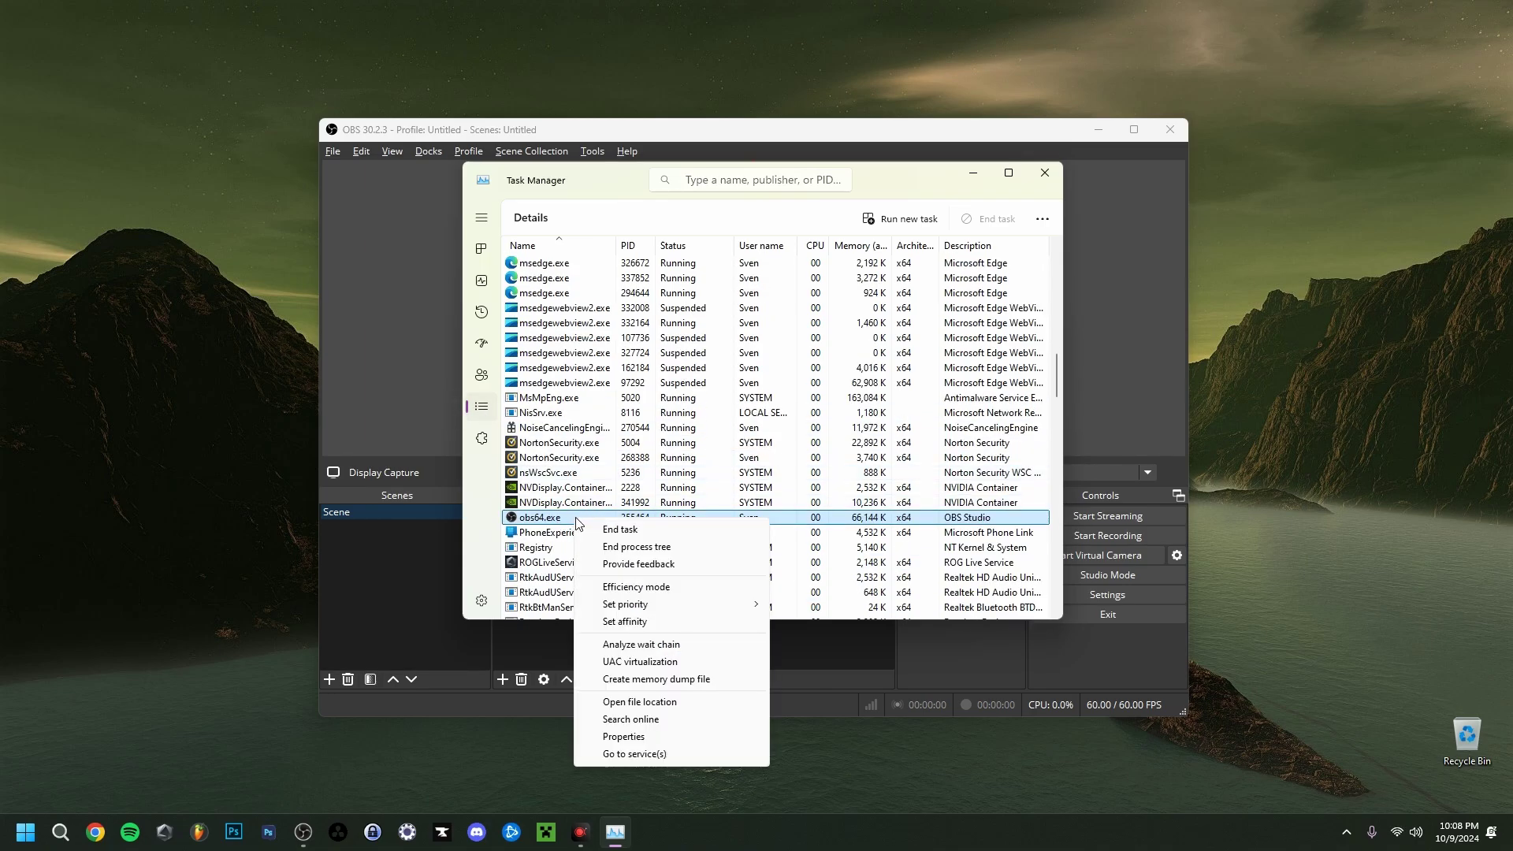
pyautogui.moveTo(693, 605)
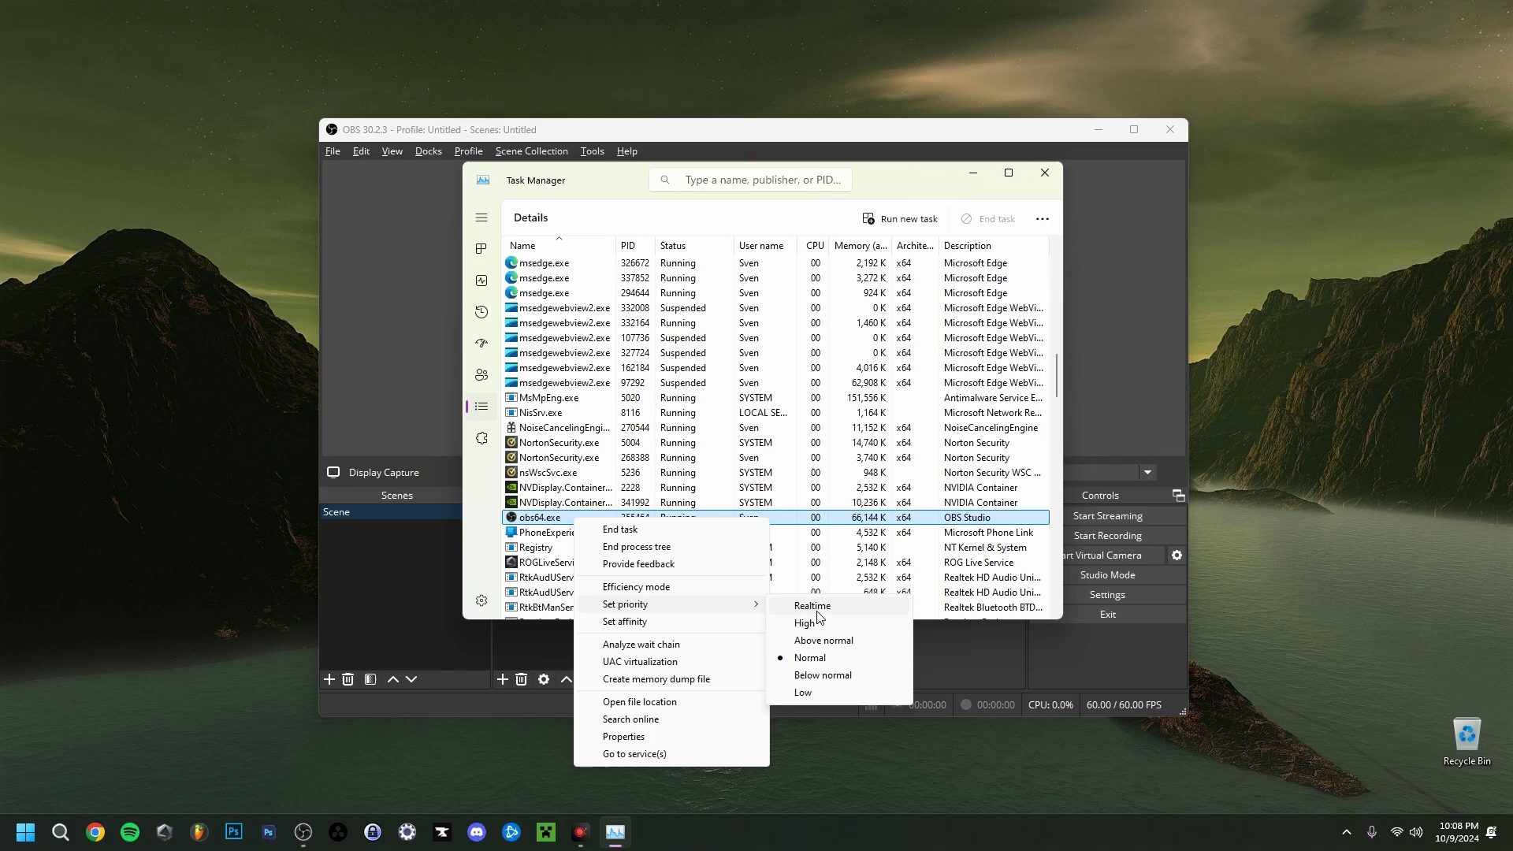
pyautogui.click(818, 612)
pyautogui.rightClick(573, 517)
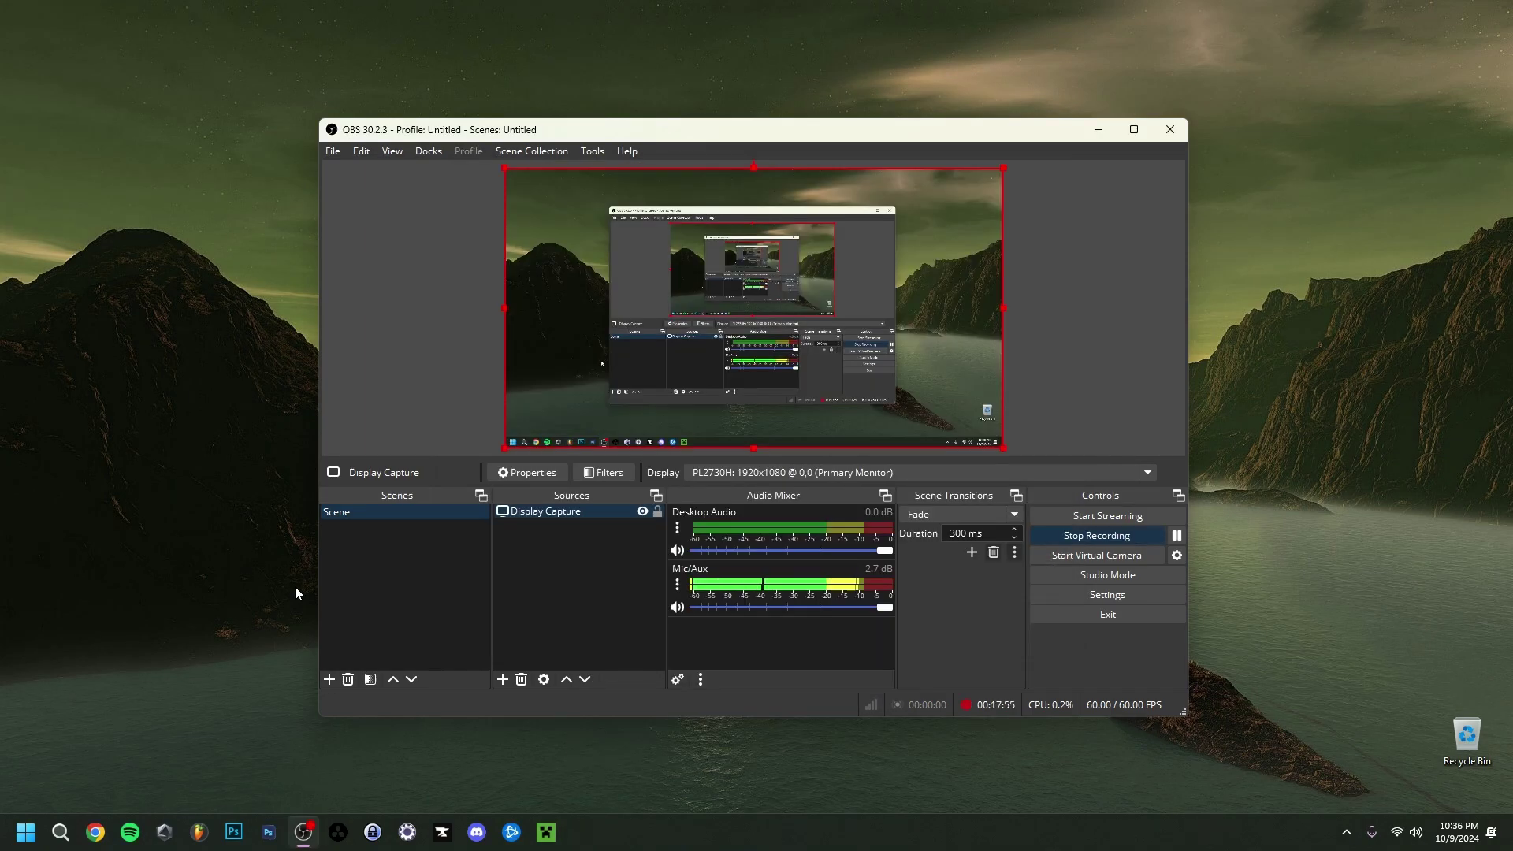
# - Open the Windows Graphics settings page with Desktop app as the app type
pyautogui.press('super+s')
pyautogui.write('Grap')
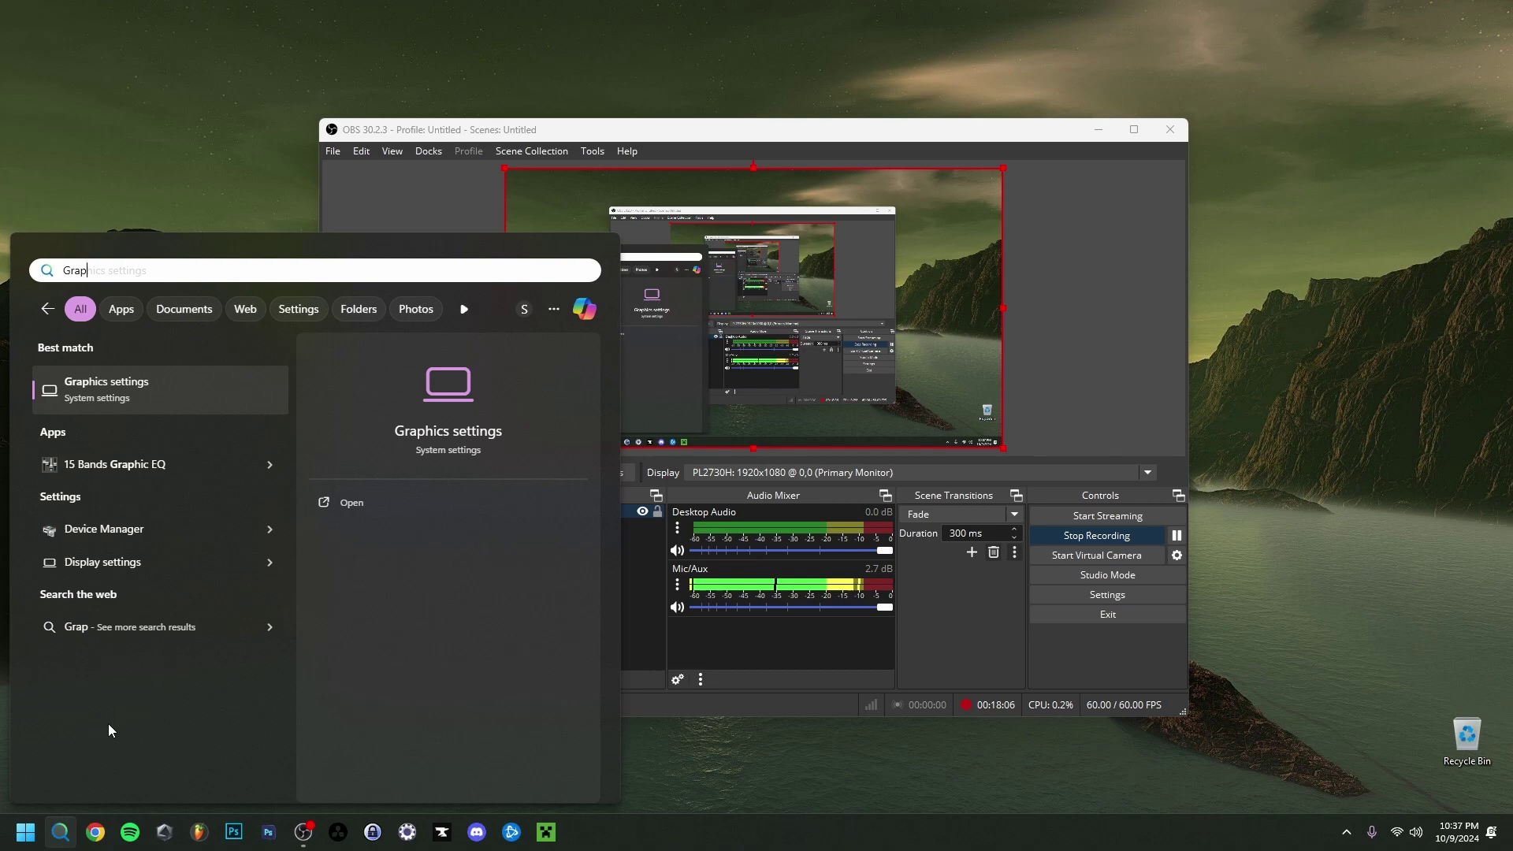
pyautogui.click(176, 379)
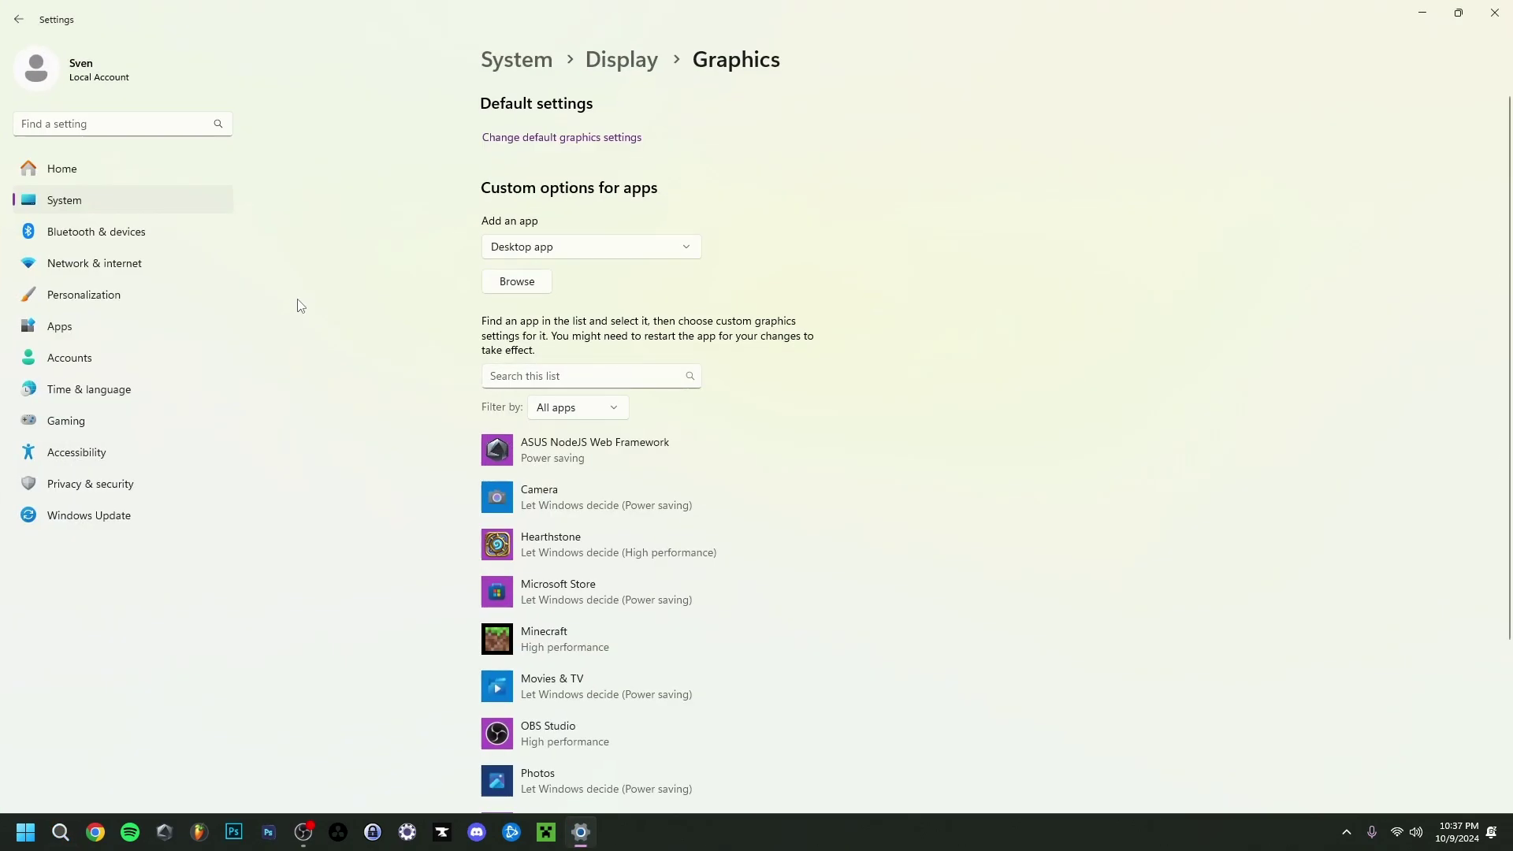
pyautogui.click(532, 257)
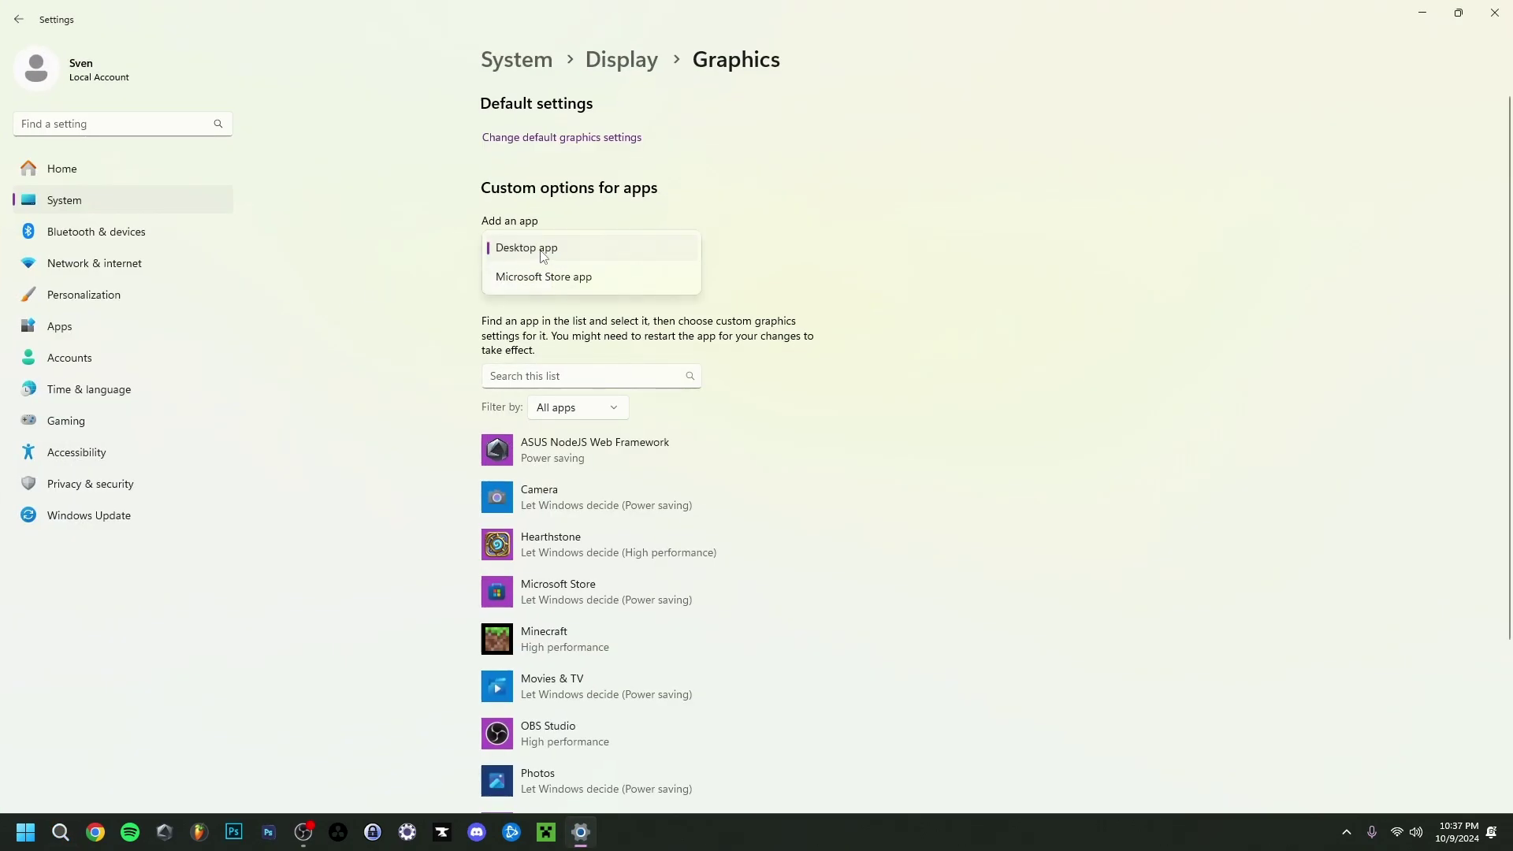
pyautogui.click(524, 252)
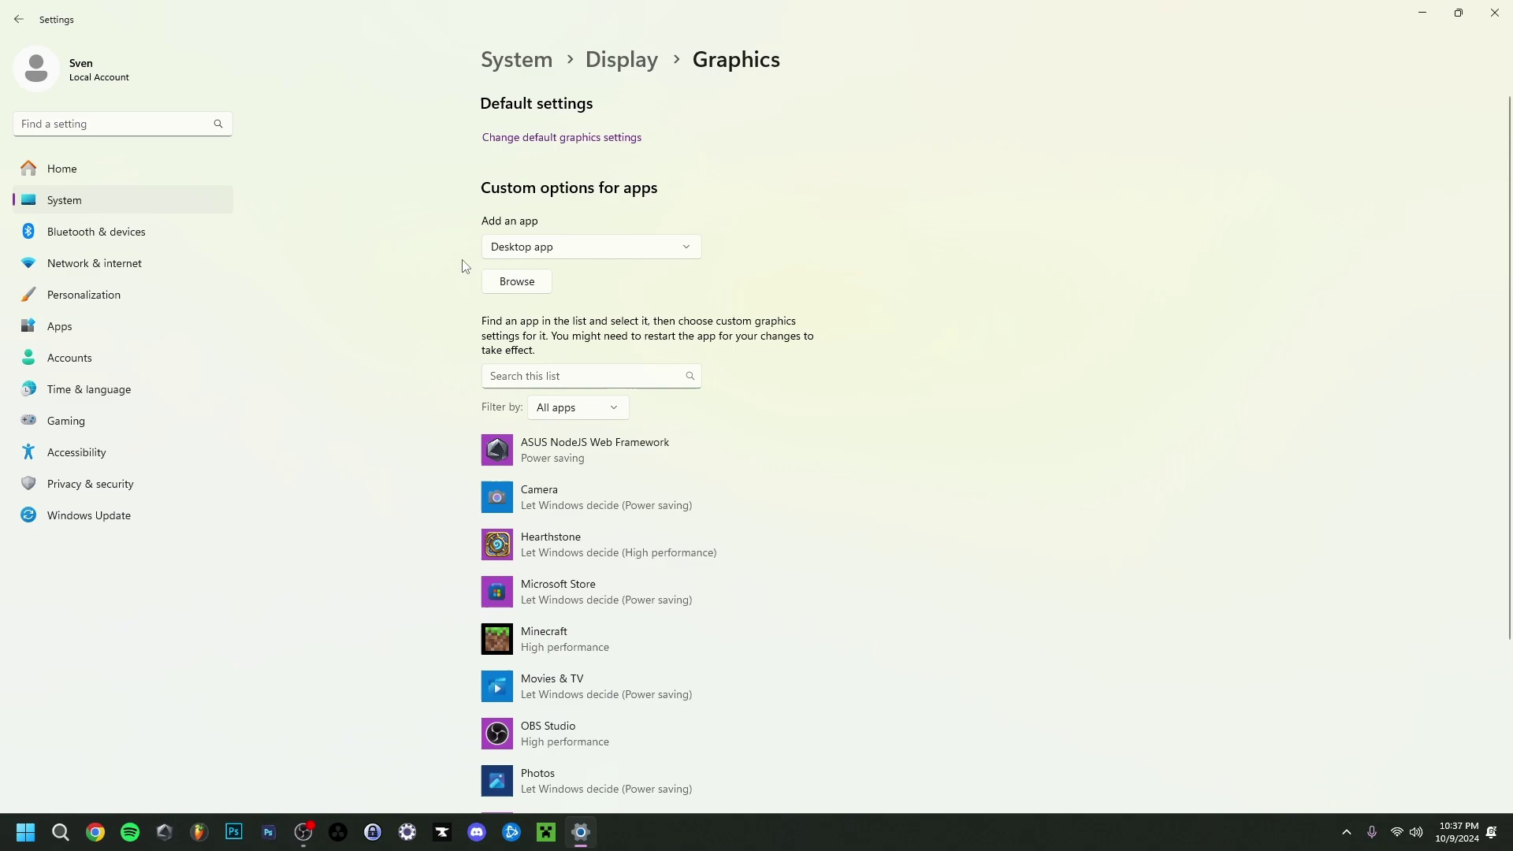
# - Add obs64 from C:\Program Files\obs-studio\bin\64bit to the graphics list and expand its OBS Studio entry
pyautogui.click(512, 288)
pyautogui.click(214, 153)
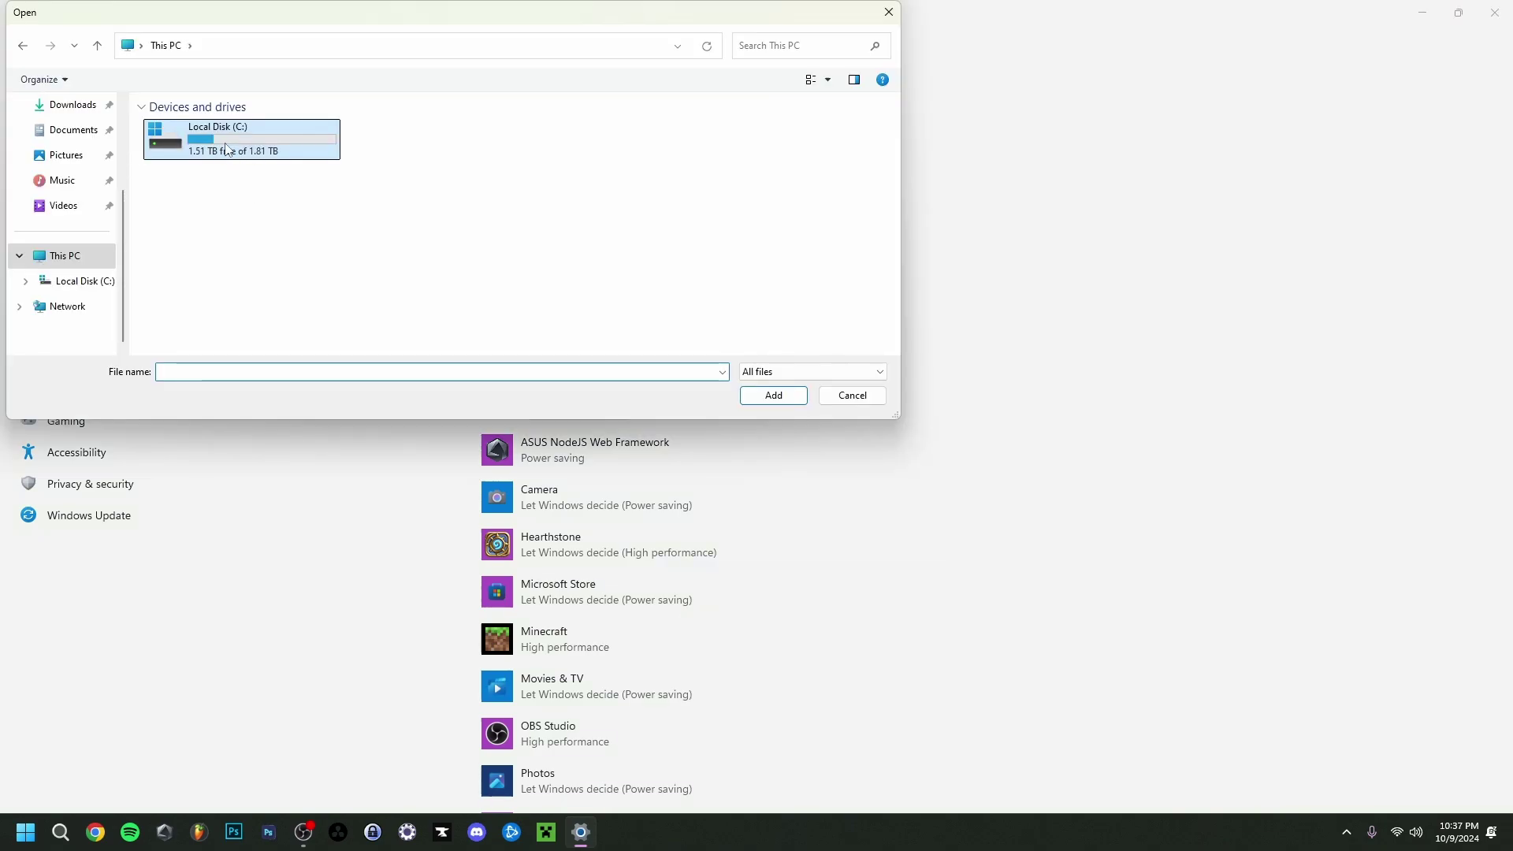
pyautogui.doubleClick(219, 151)
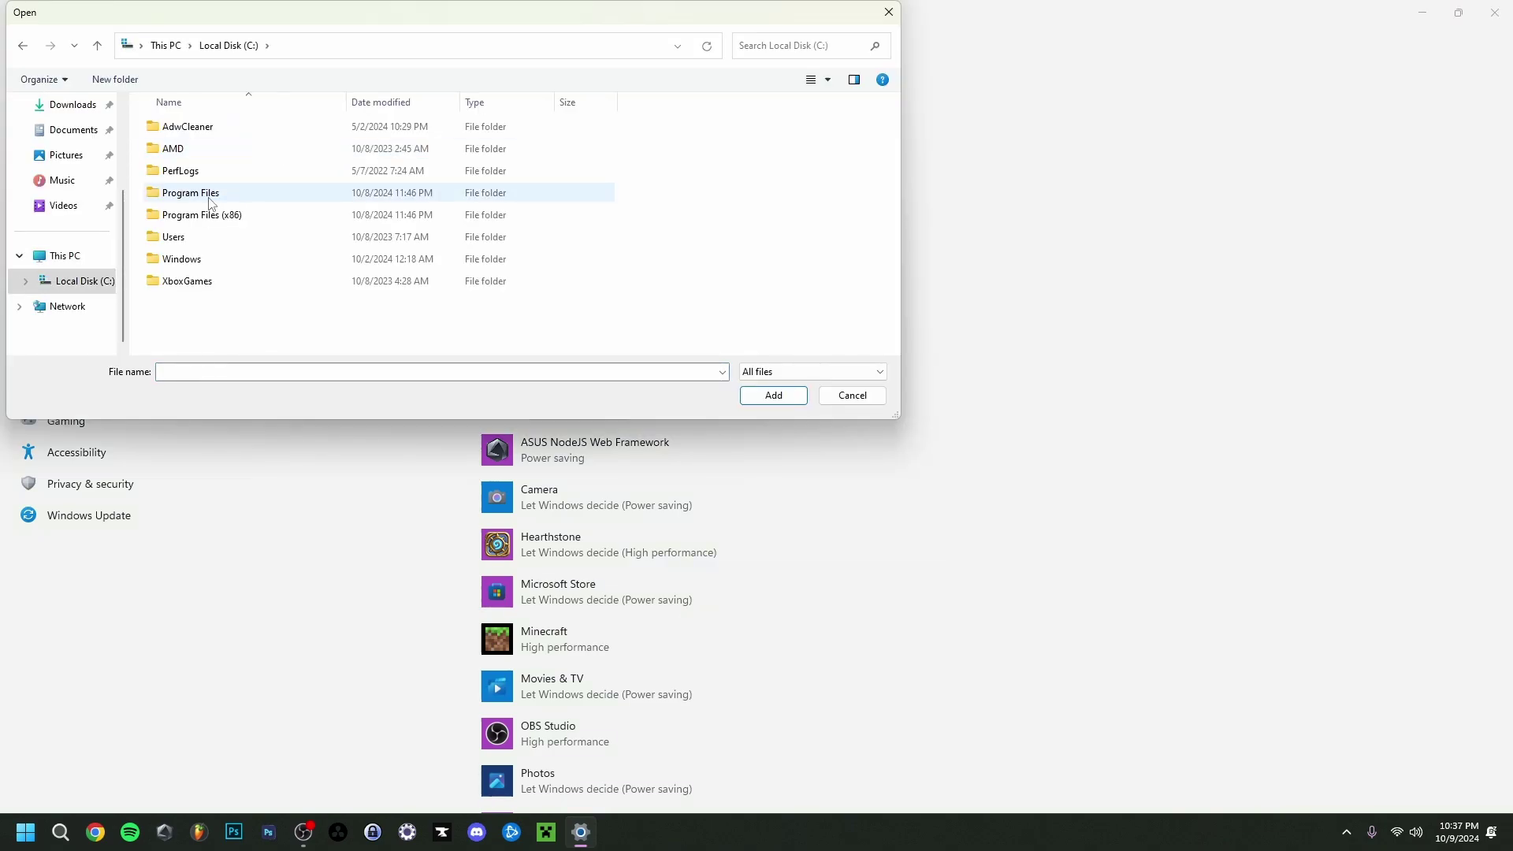
pyautogui.doubleClick(210, 198)
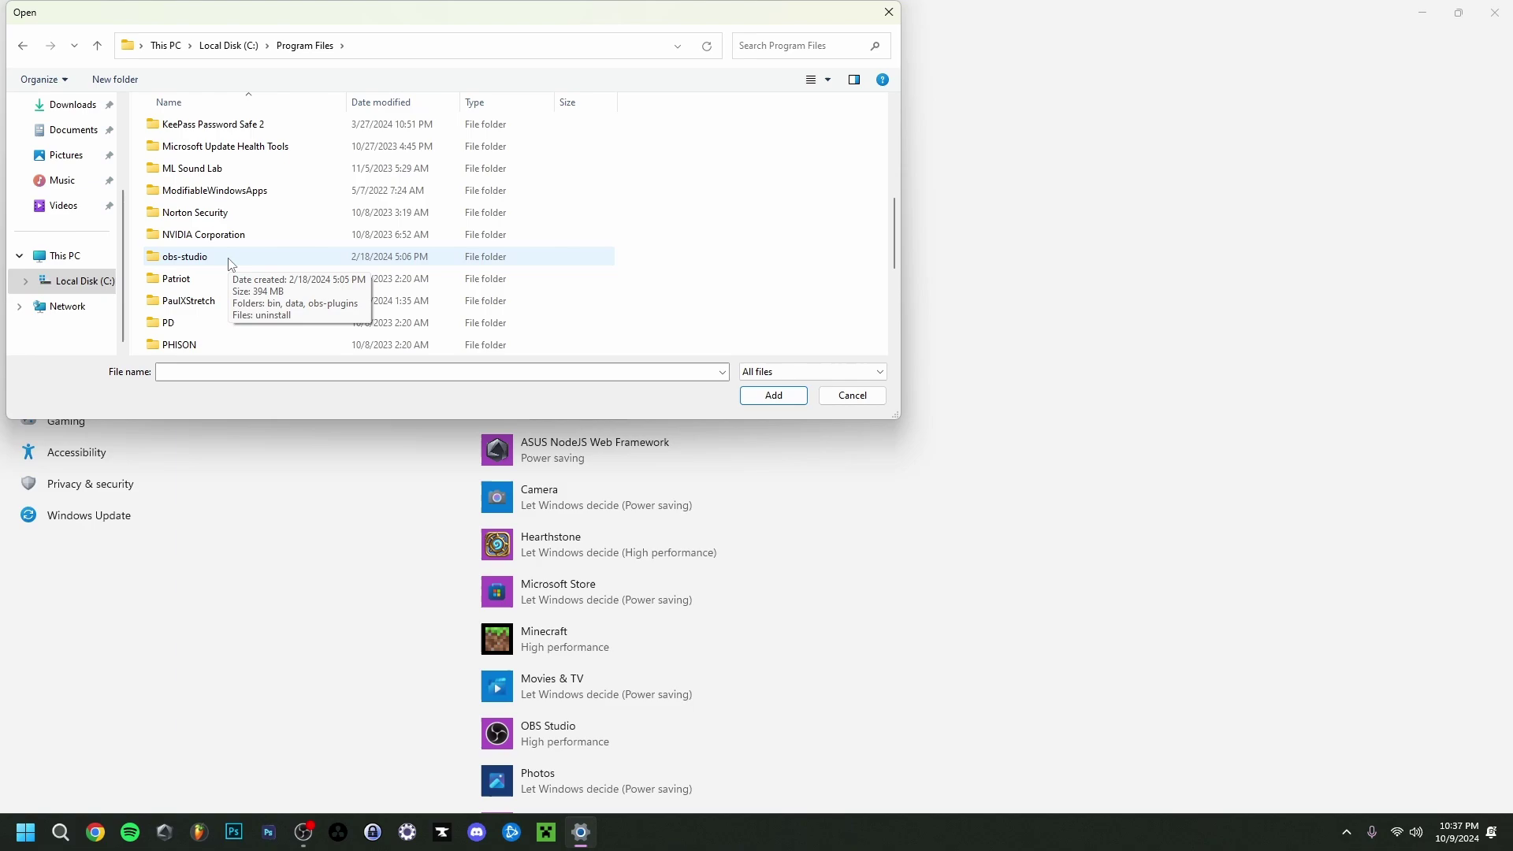
pyautogui.doubleClick(228, 262)
pyautogui.doubleClick(201, 130)
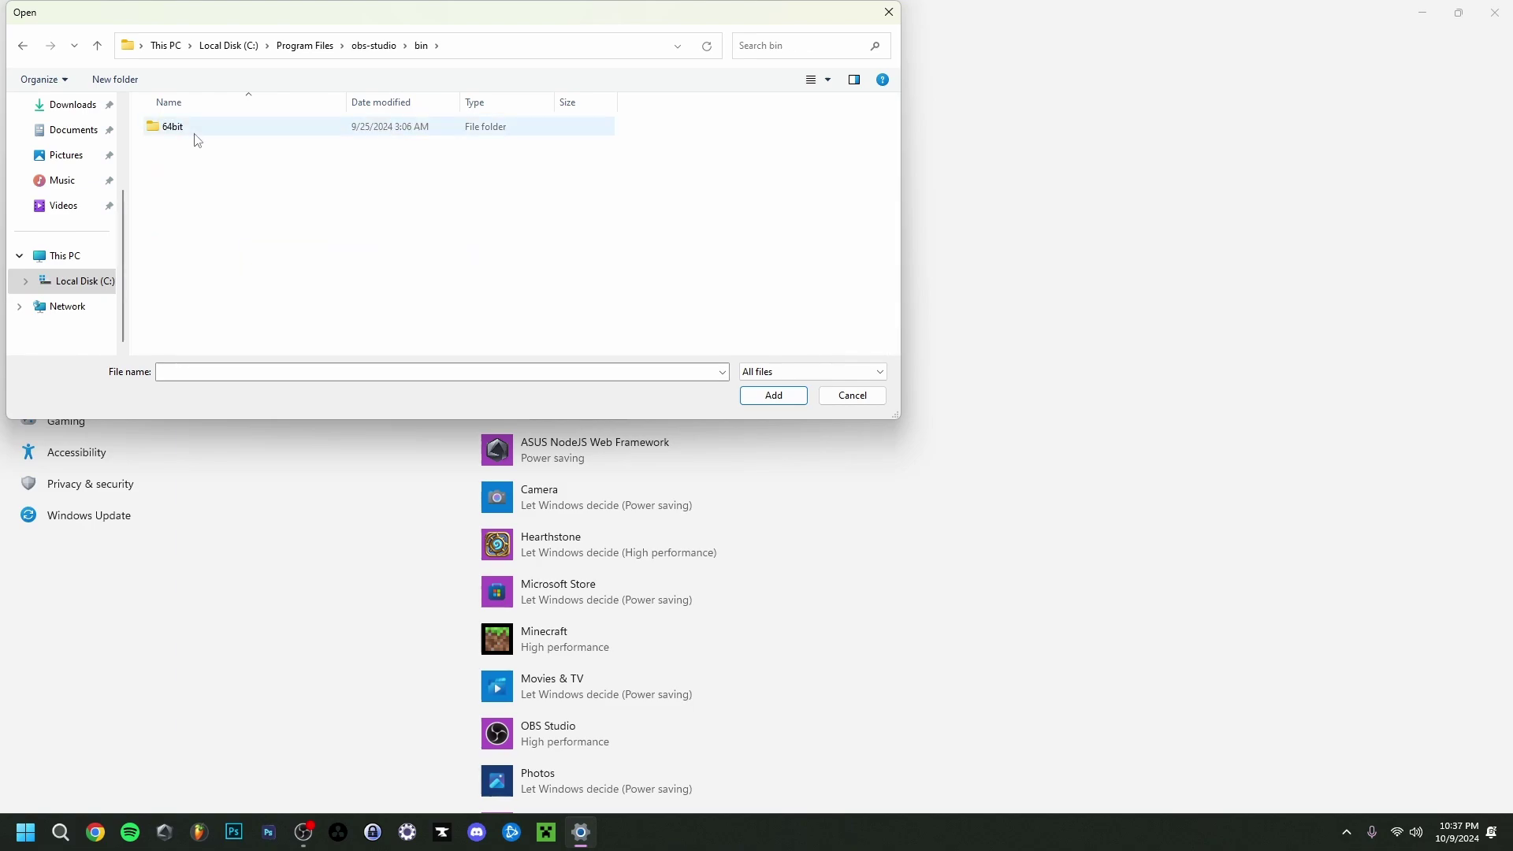
pyautogui.doubleClick(194, 140)
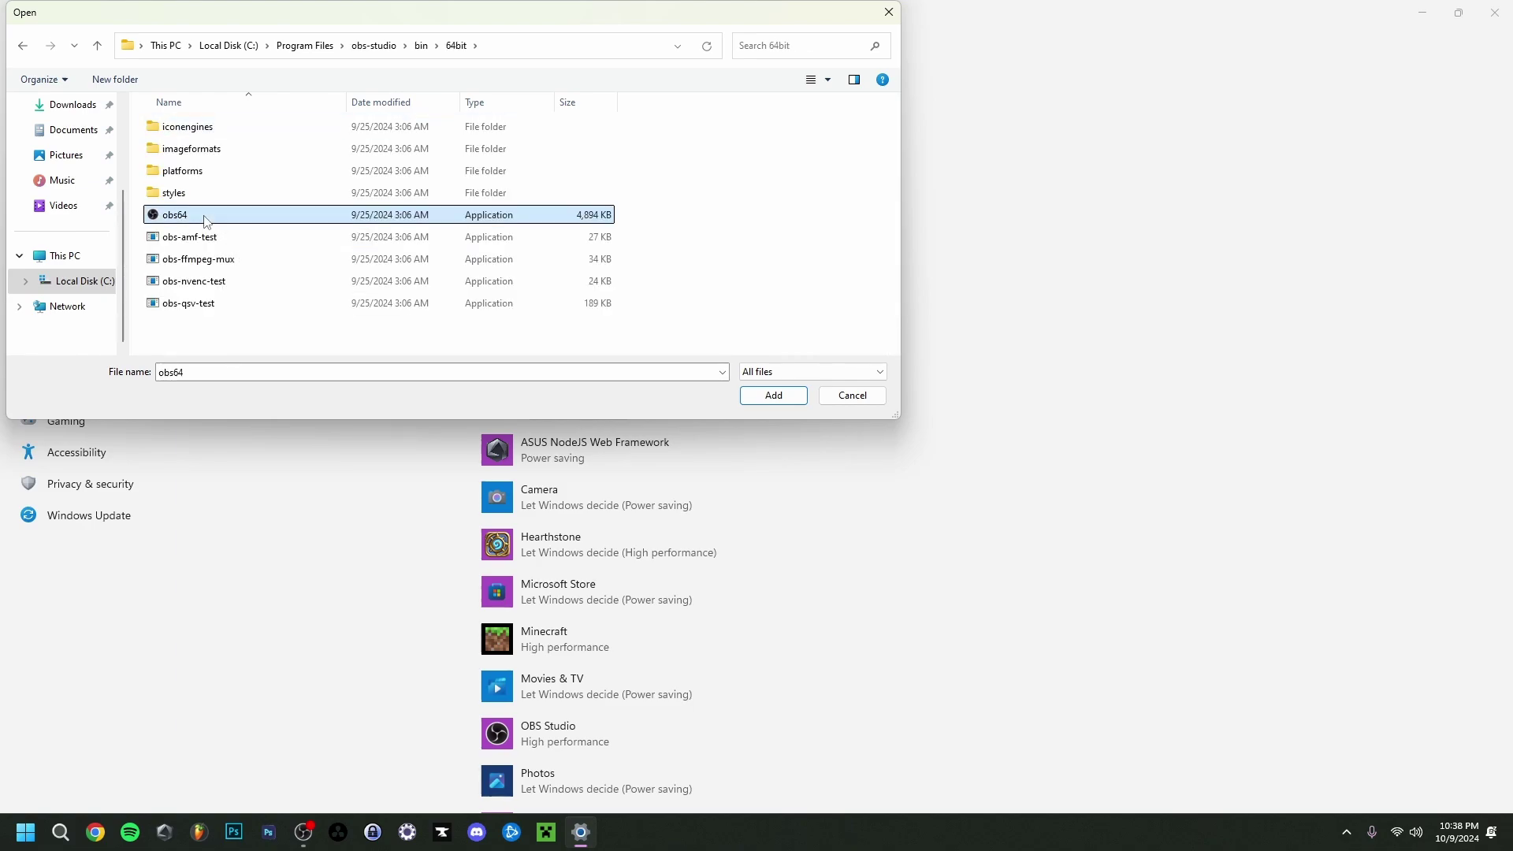
pyautogui.click(790, 402)
pyautogui.scroll(-2, 802, 433)
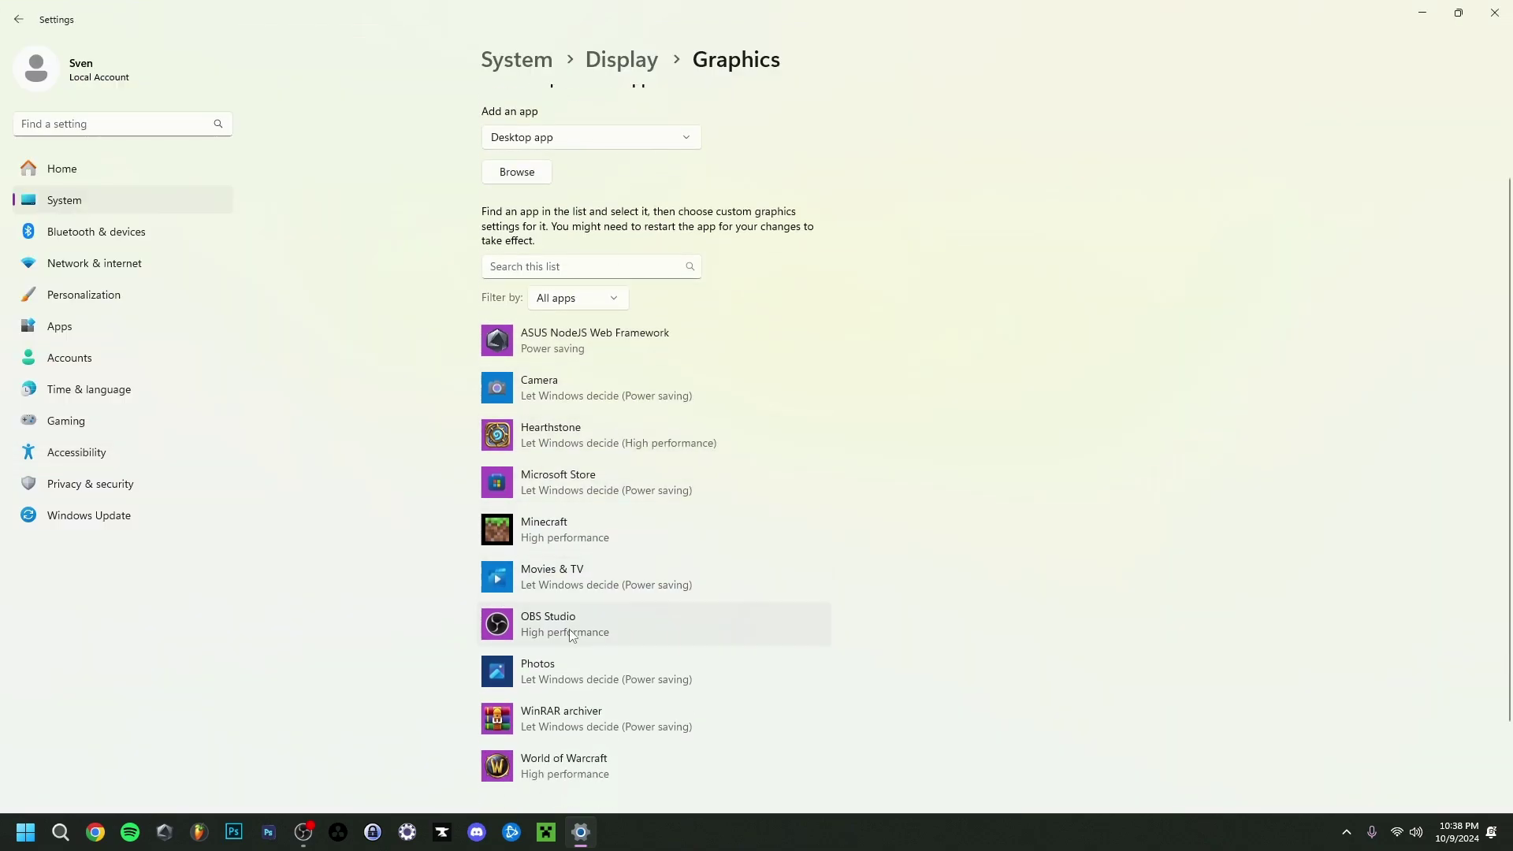
pyautogui.click(612, 627)
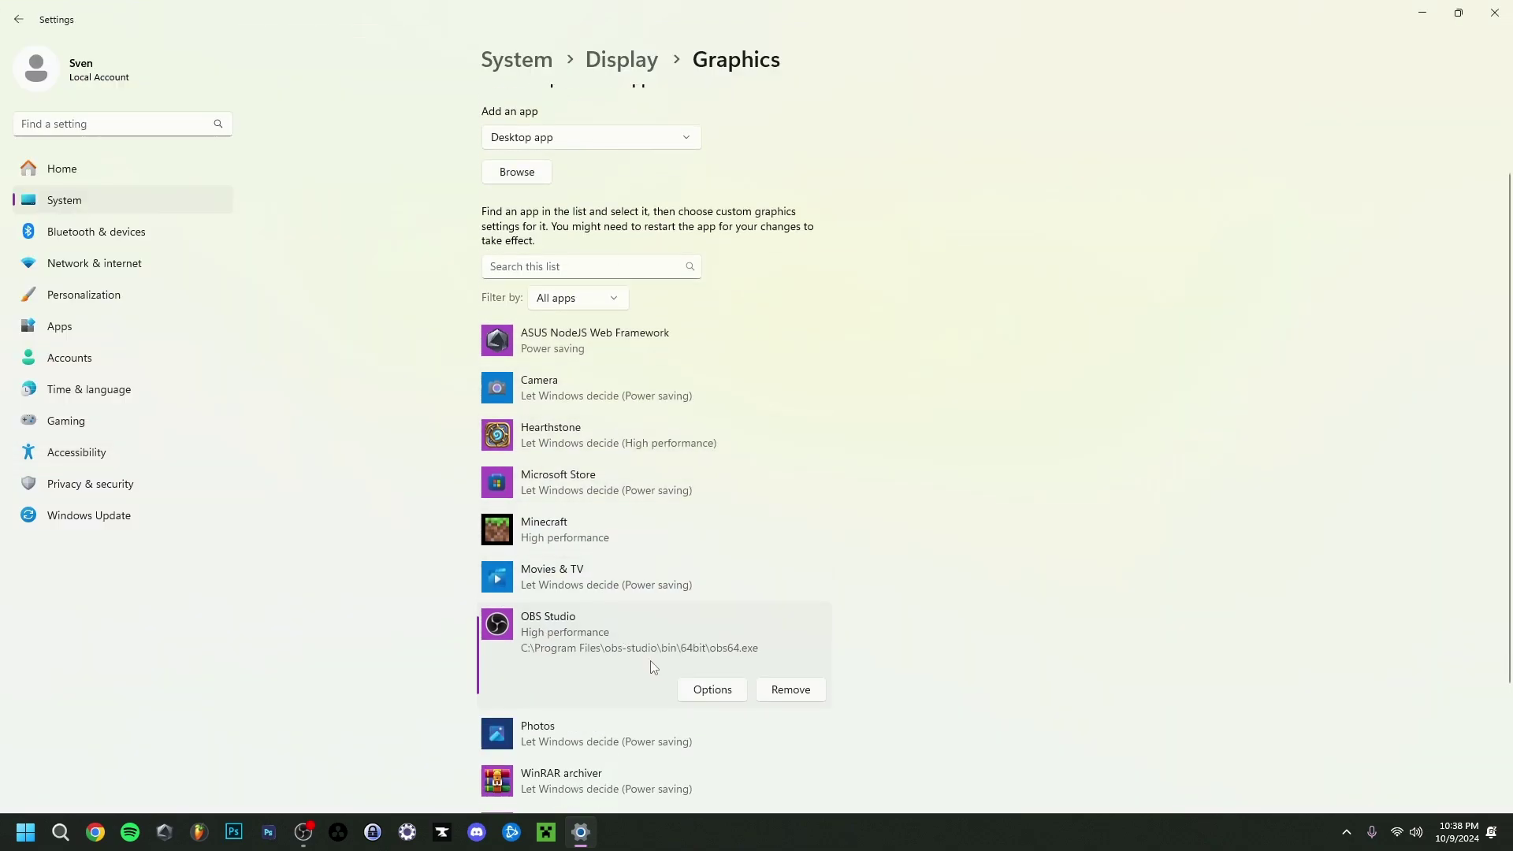
# - Open OBS Studio's graphics preference, showing High performance on the NVIDIA GeForce RTX 4060 Ti
pyautogui.click(708, 695)
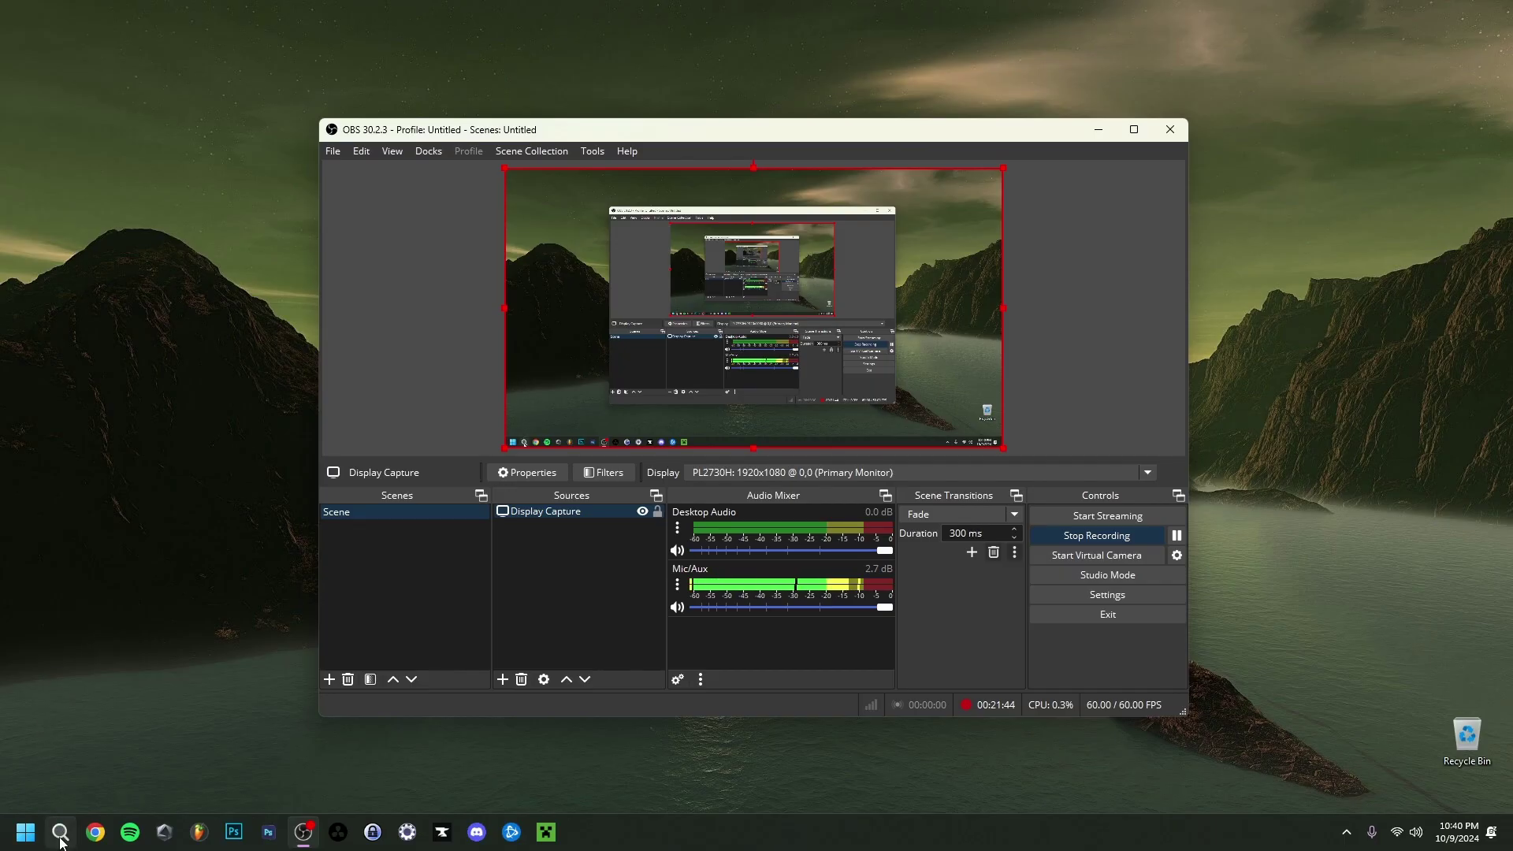
# - Search for 'game mode' and open the Game Mode settings page
pyautogui.click(60, 837)
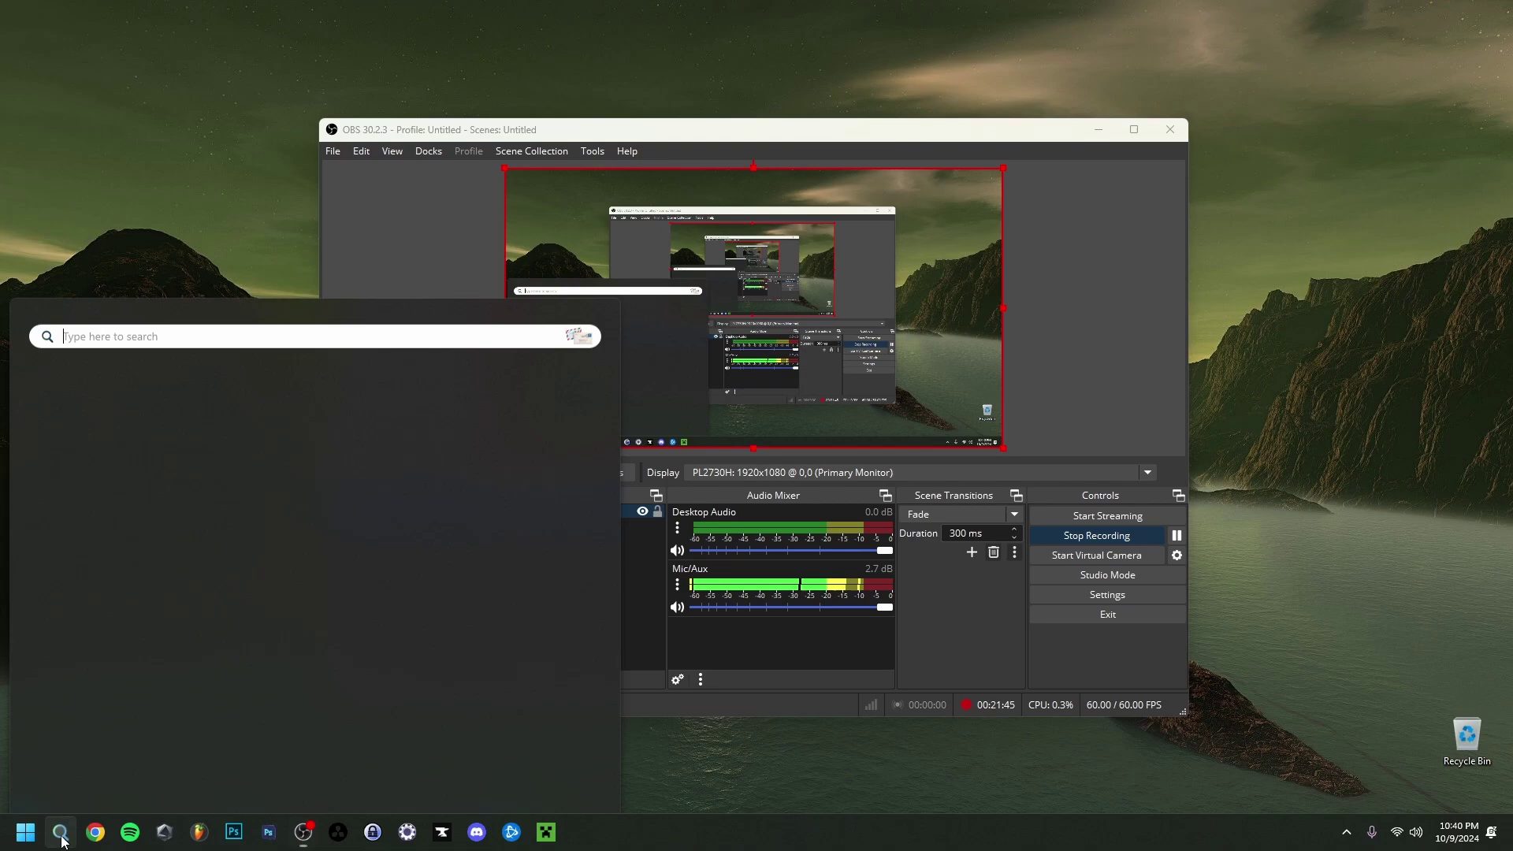
pyautogui.write('game mode')
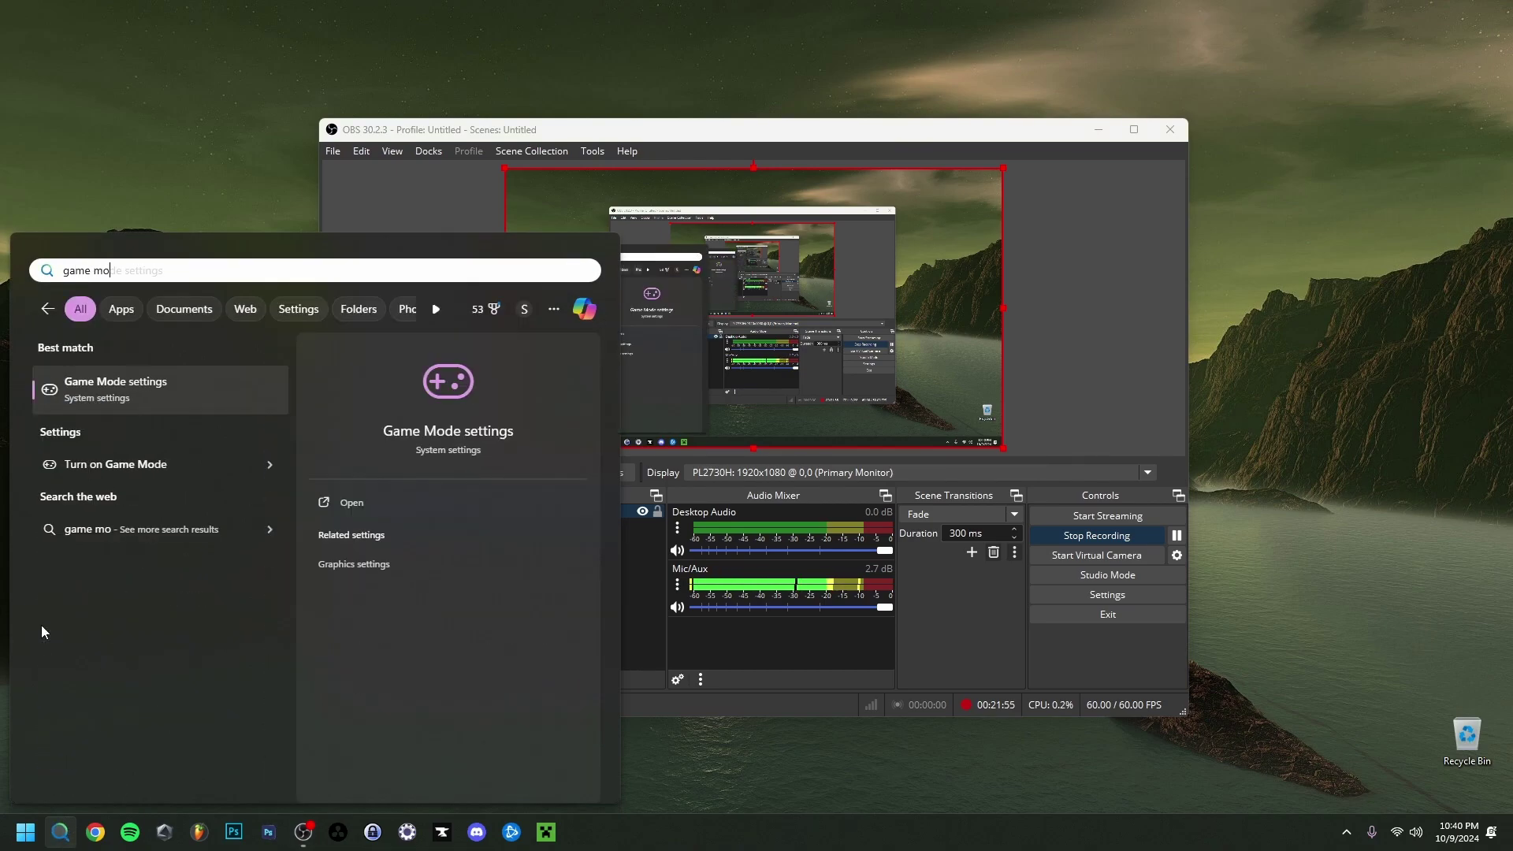
pyautogui.click(145, 389)
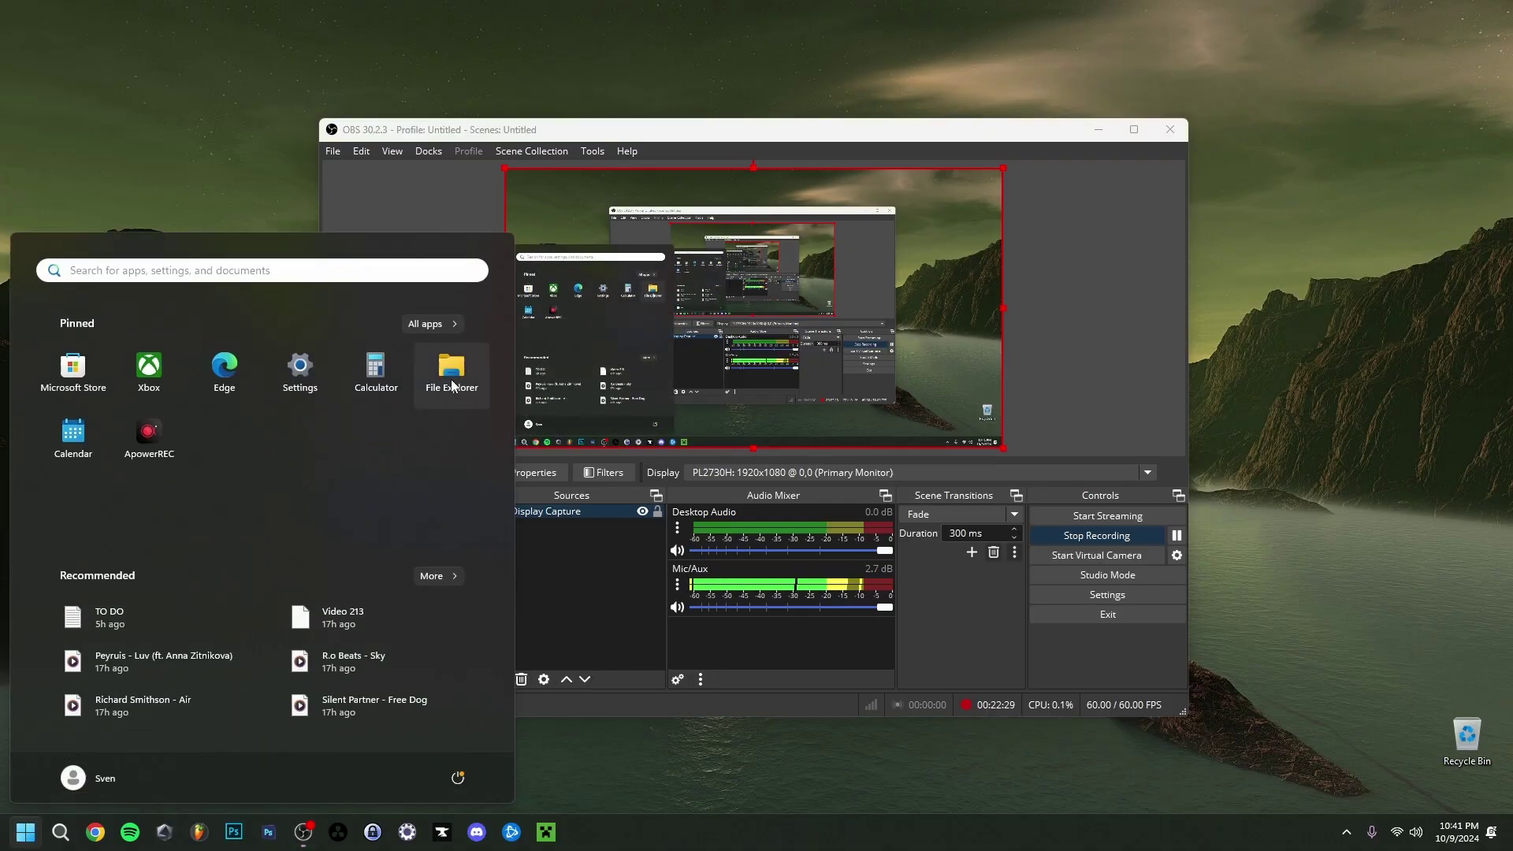
# - Open File Explorer and view the Properties of Local Disk (C:)
pyautogui.click(452, 371)
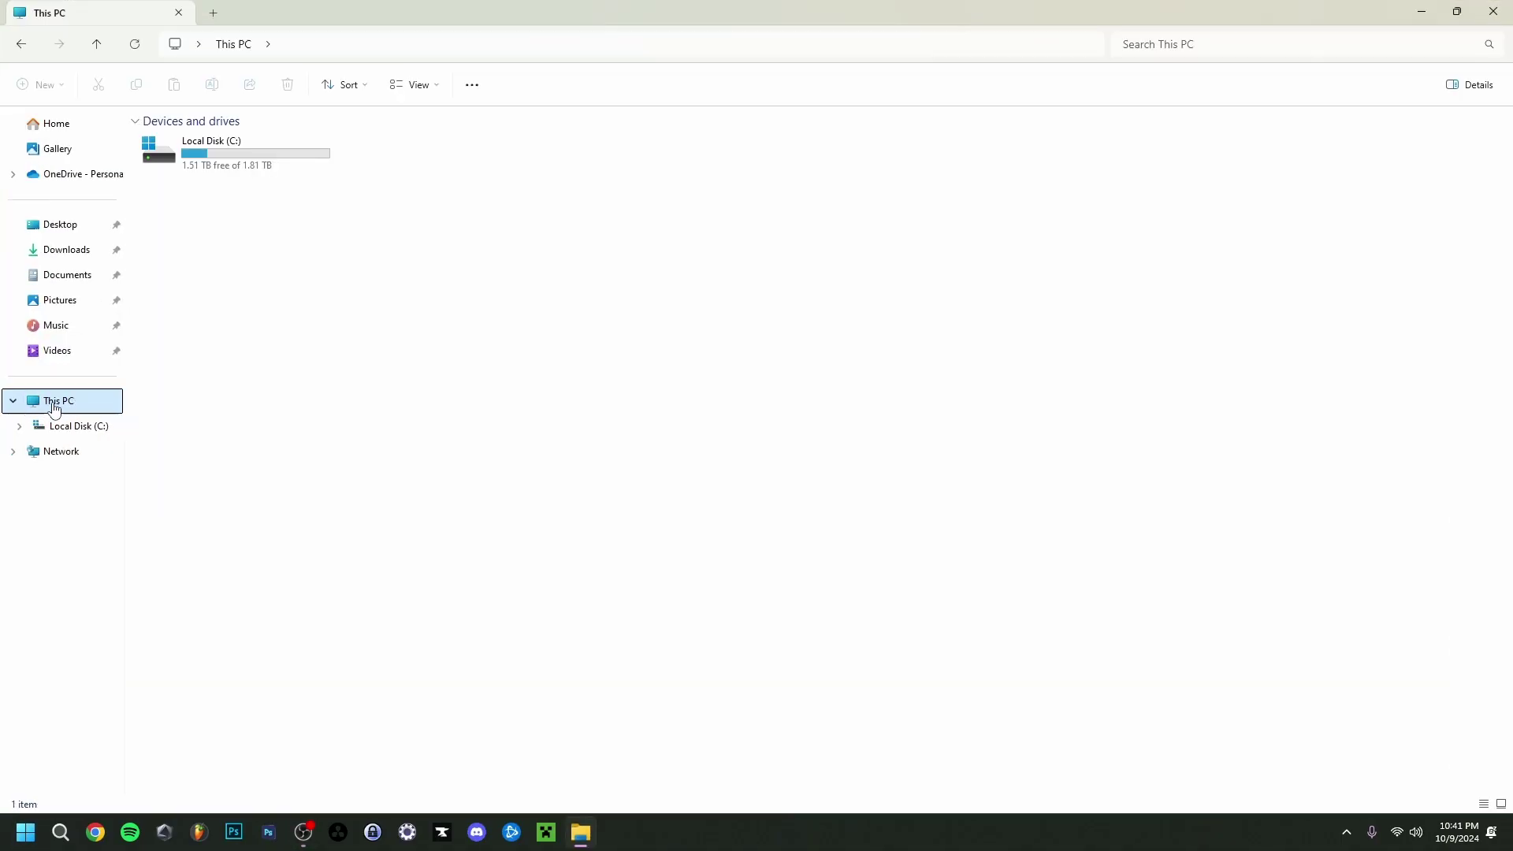
pyautogui.click(227, 167)
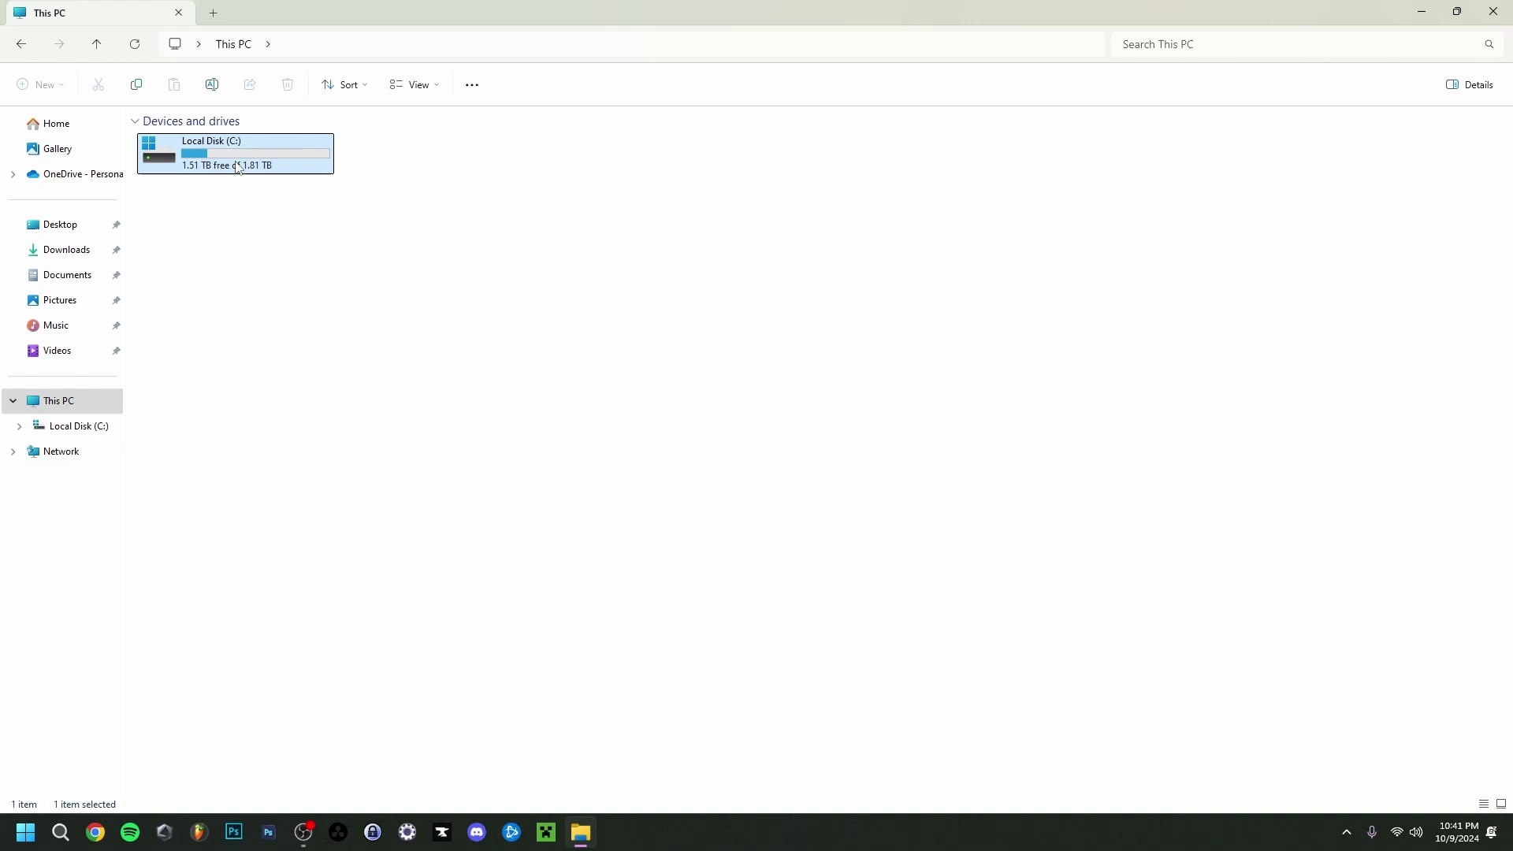
pyautogui.rightClick(238, 167)
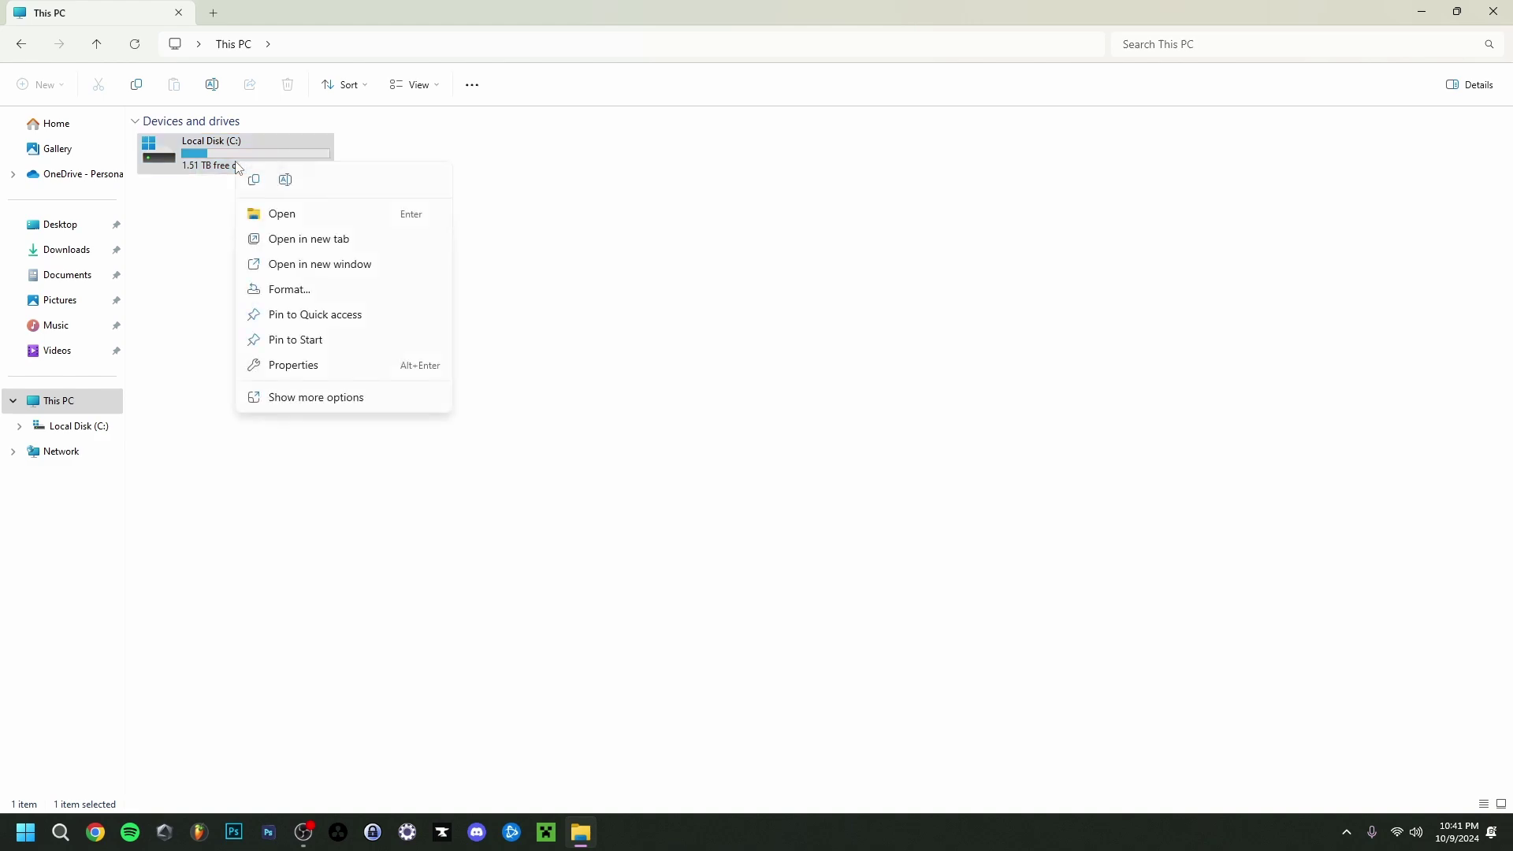
pyautogui.click(283, 367)
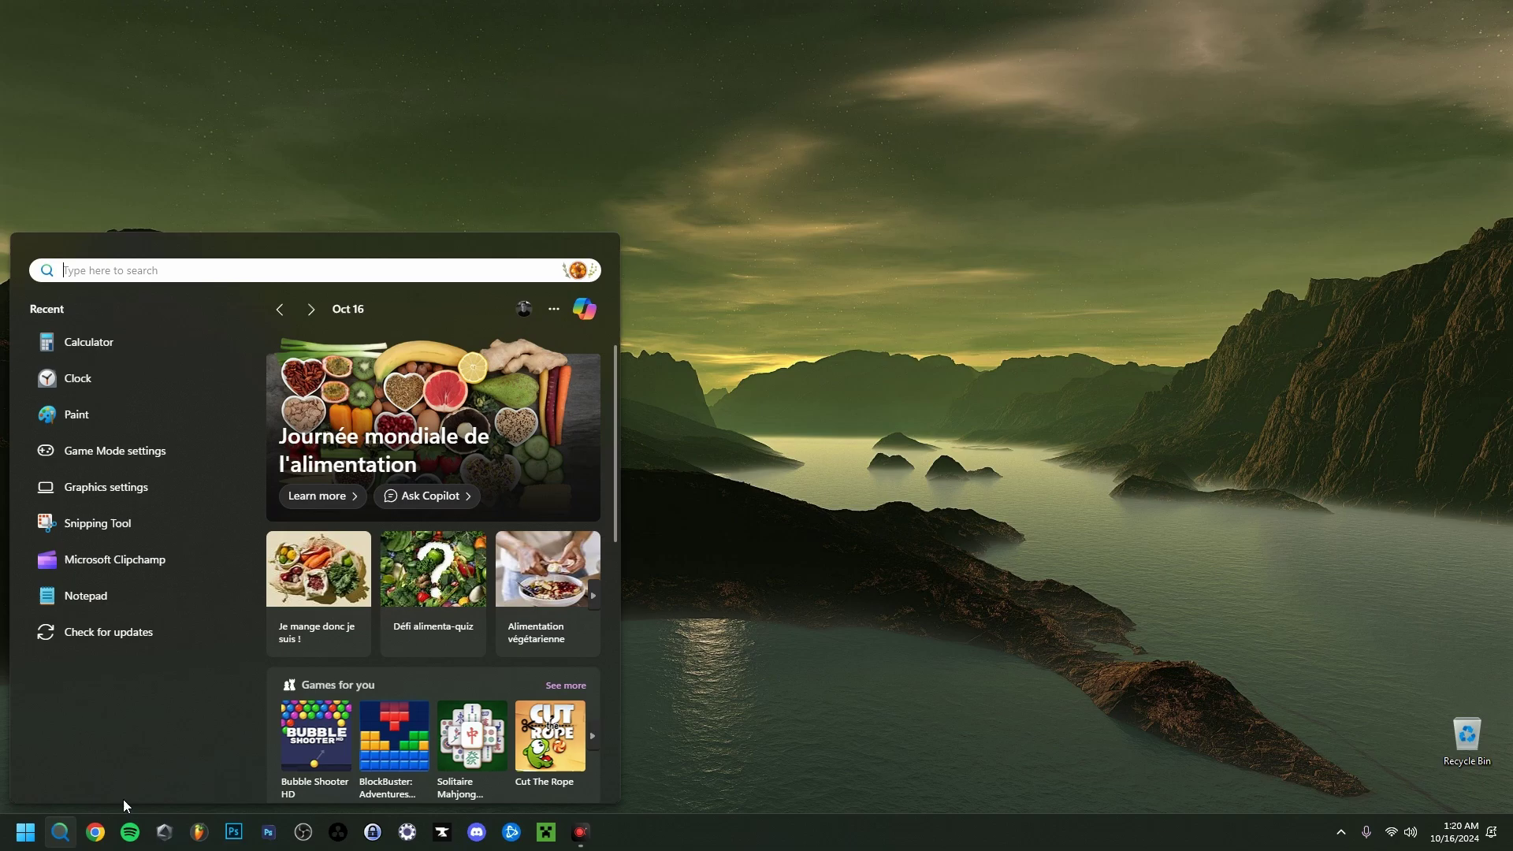
# - Launch Disk Cleanup from a 'disk' search and review its Files to delete list, up to 772 MB
pyautogui.write('disk')
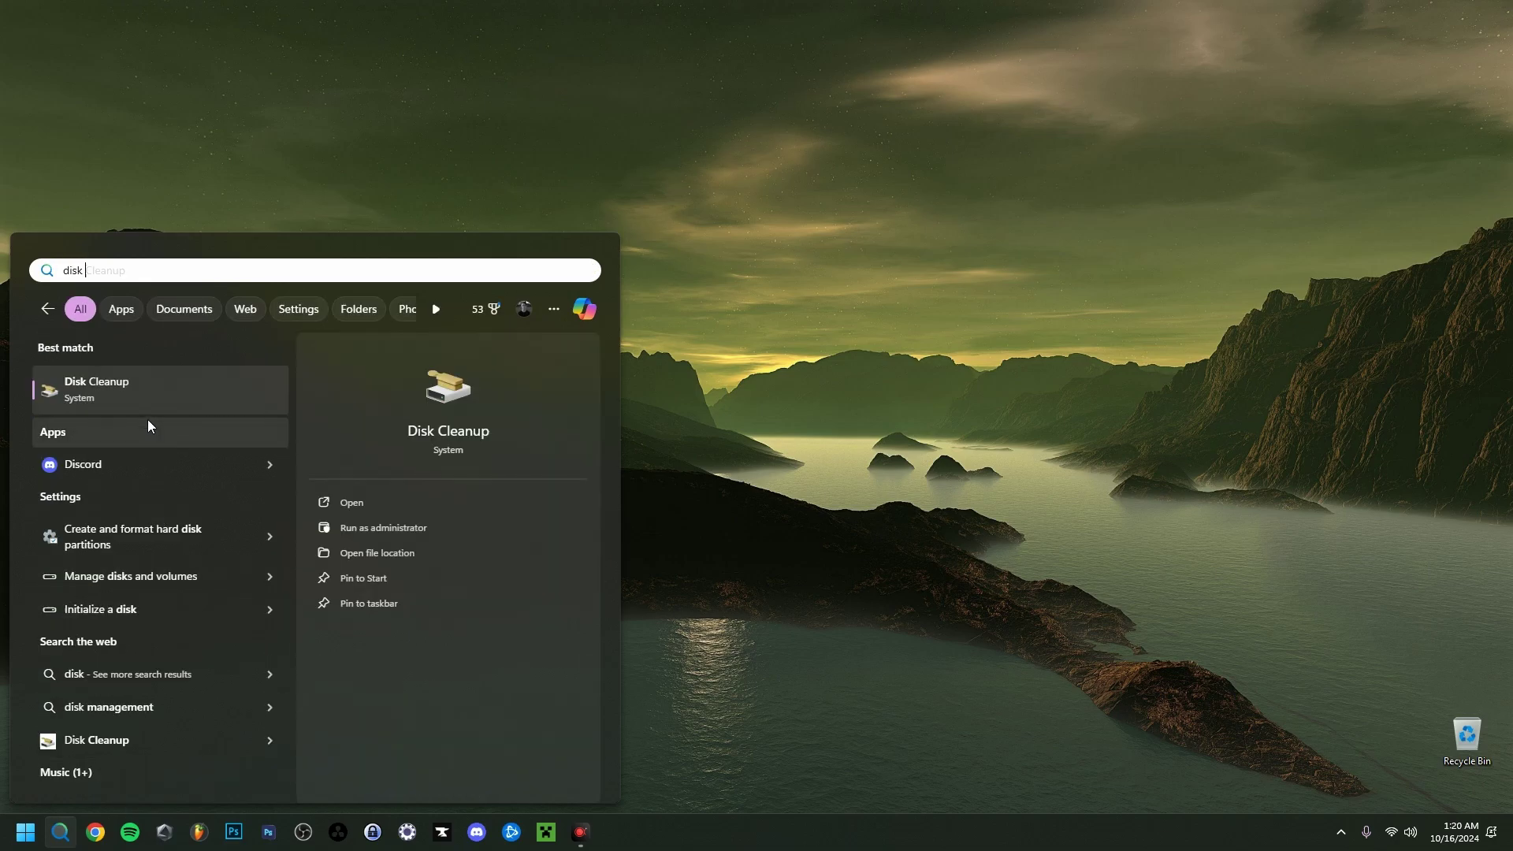
pyautogui.click(146, 400)
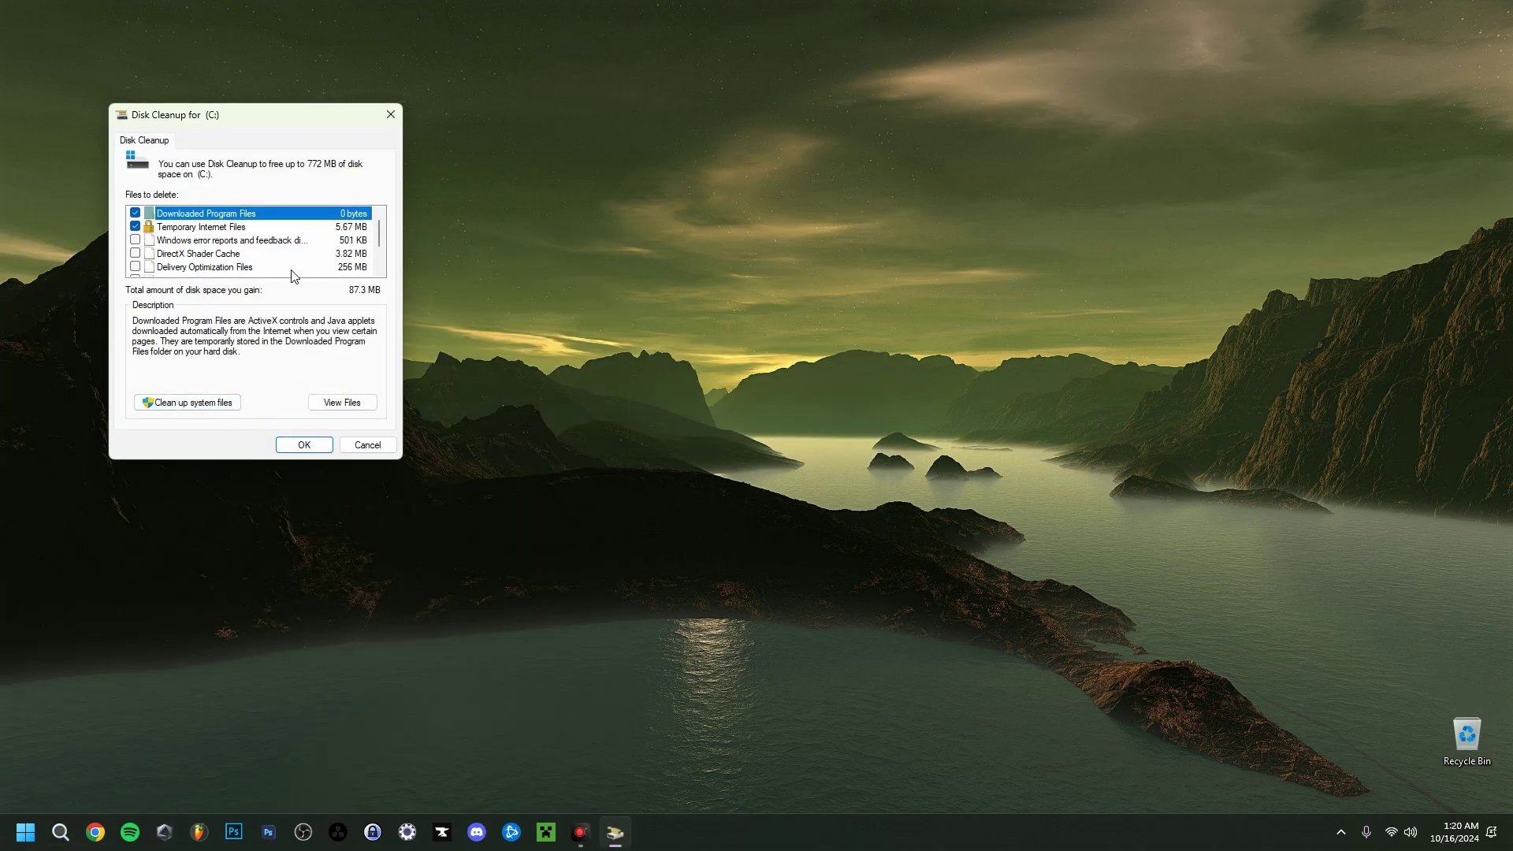
pyautogui.scroll(-1, 384, 263)
pyautogui.scroll(-1, 384, 262)
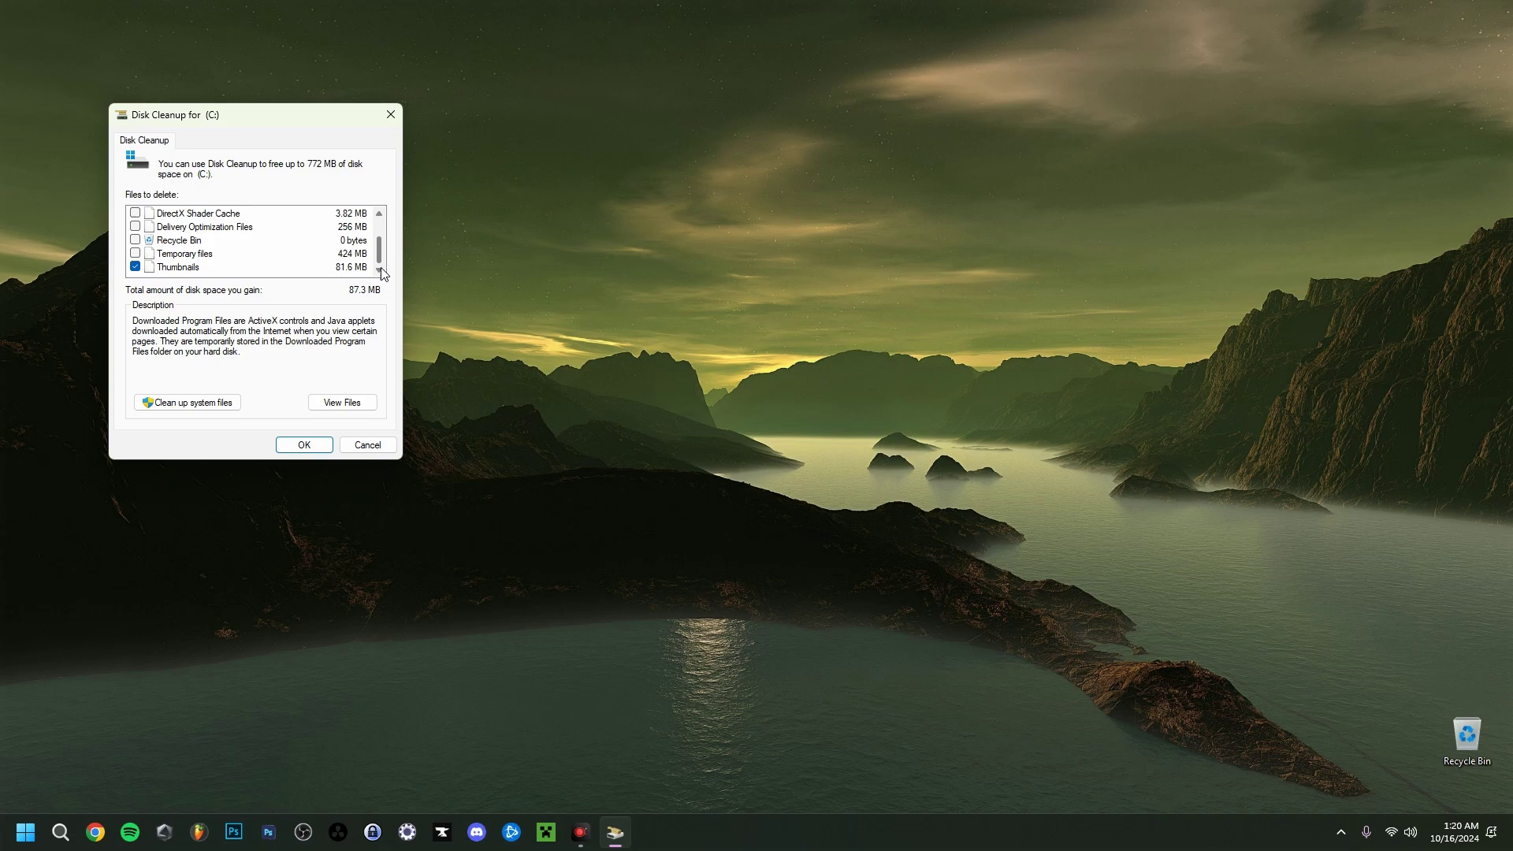
pyautogui.scroll(2, 385, 262)
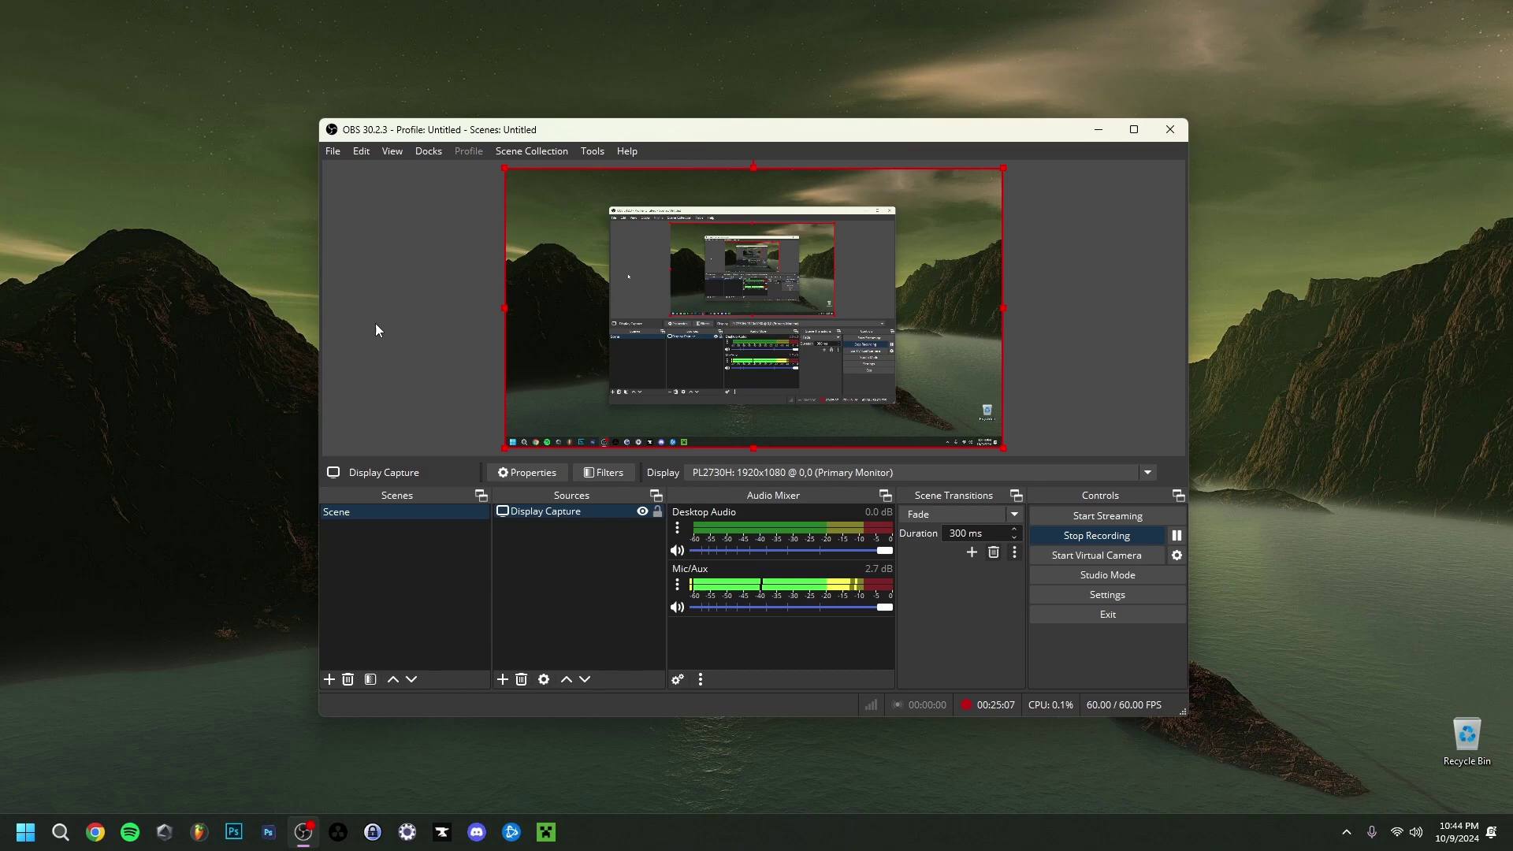
# - Check the Utility and Driver tabs on Armoury Crate's Tools page, confirming all drivers are latest
pyautogui.click(167, 839)
pyautogui.click(192, 346)
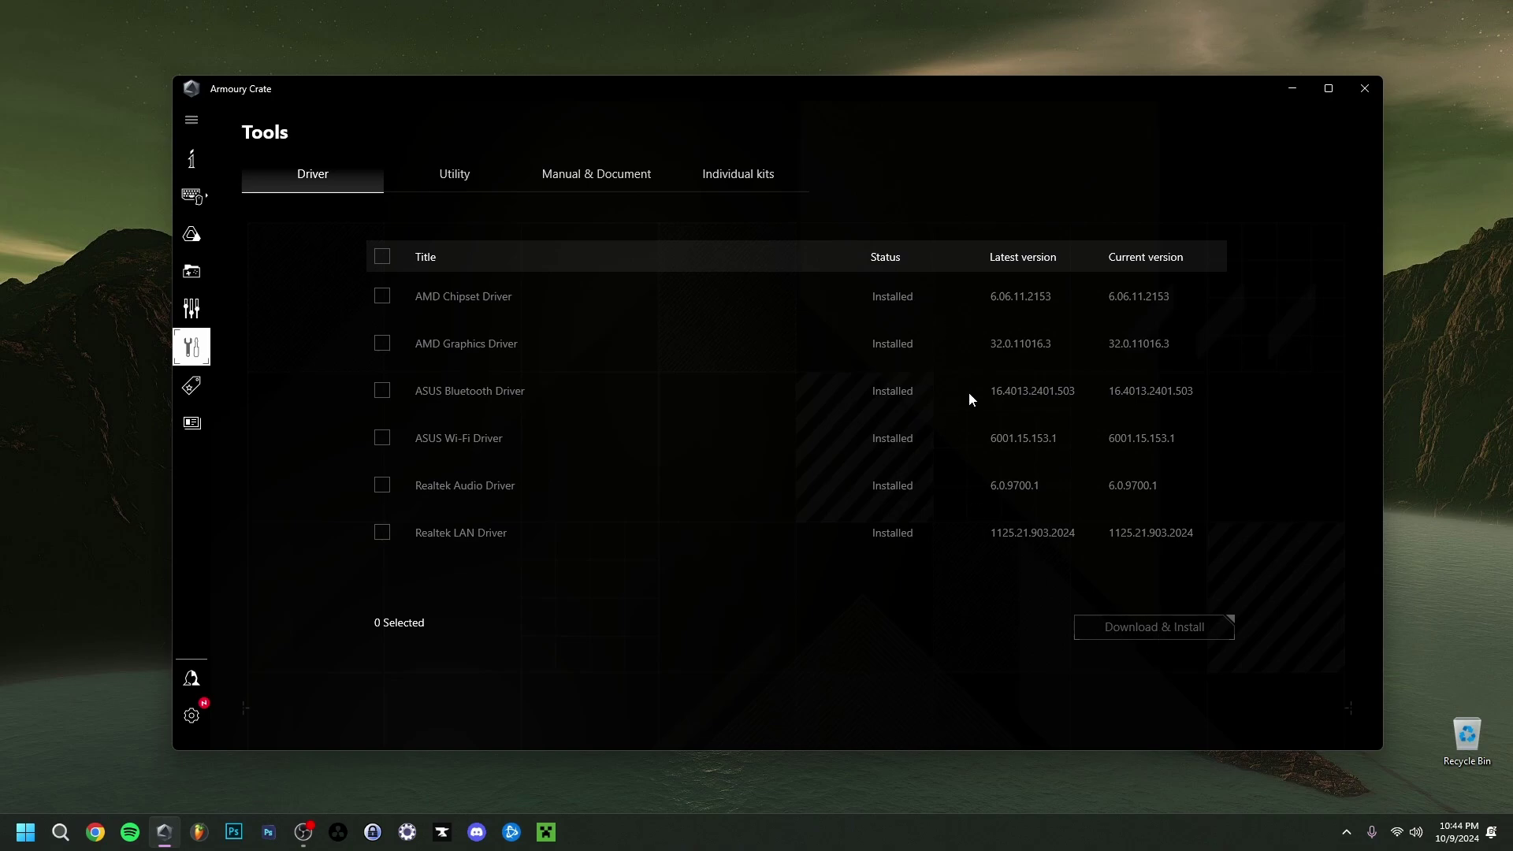
pyautogui.click(439, 176)
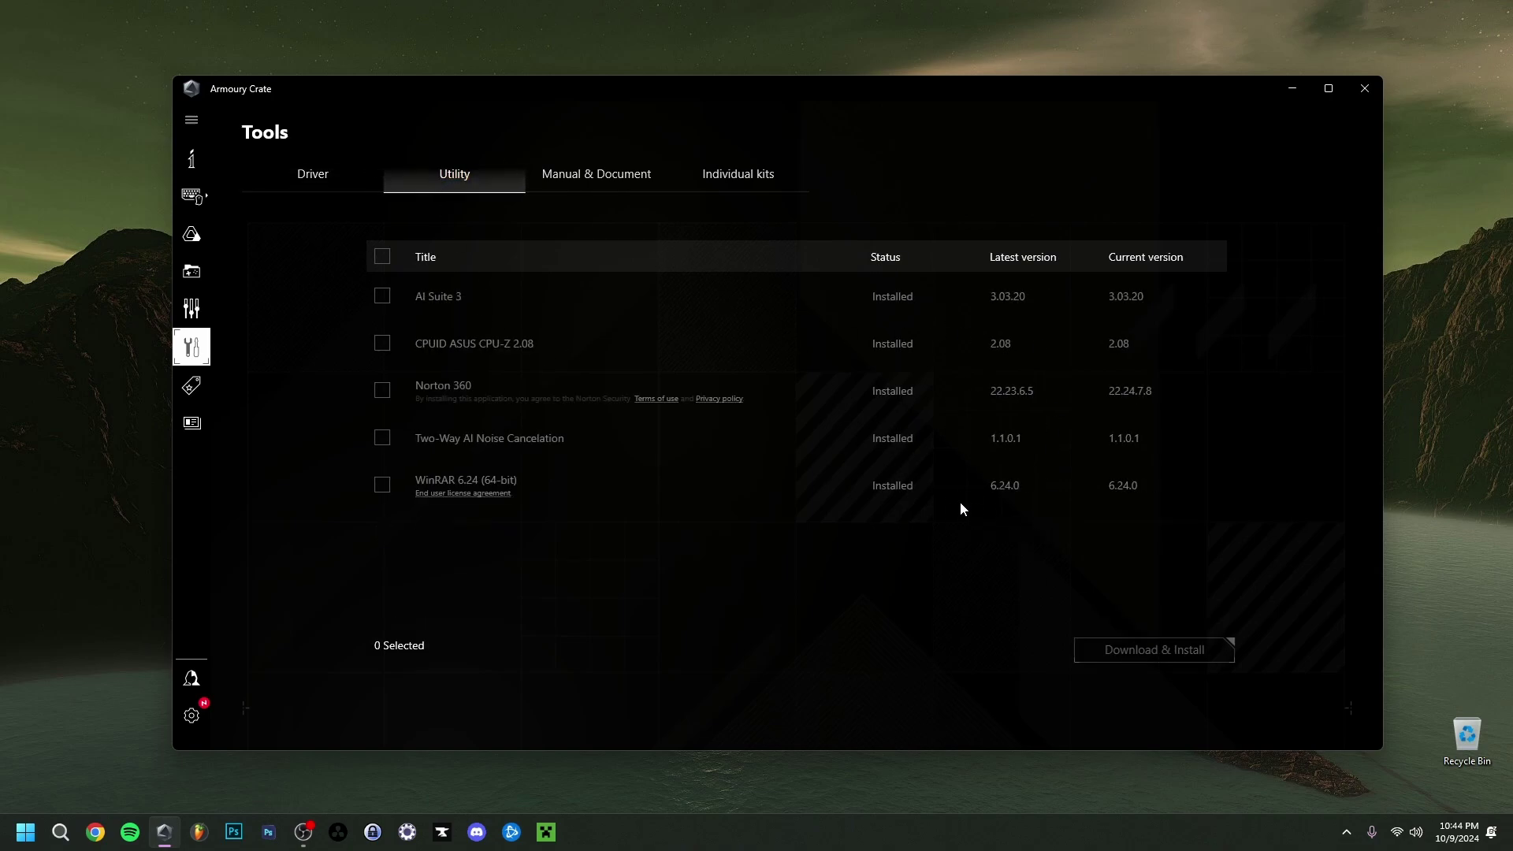
pyautogui.click(312, 174)
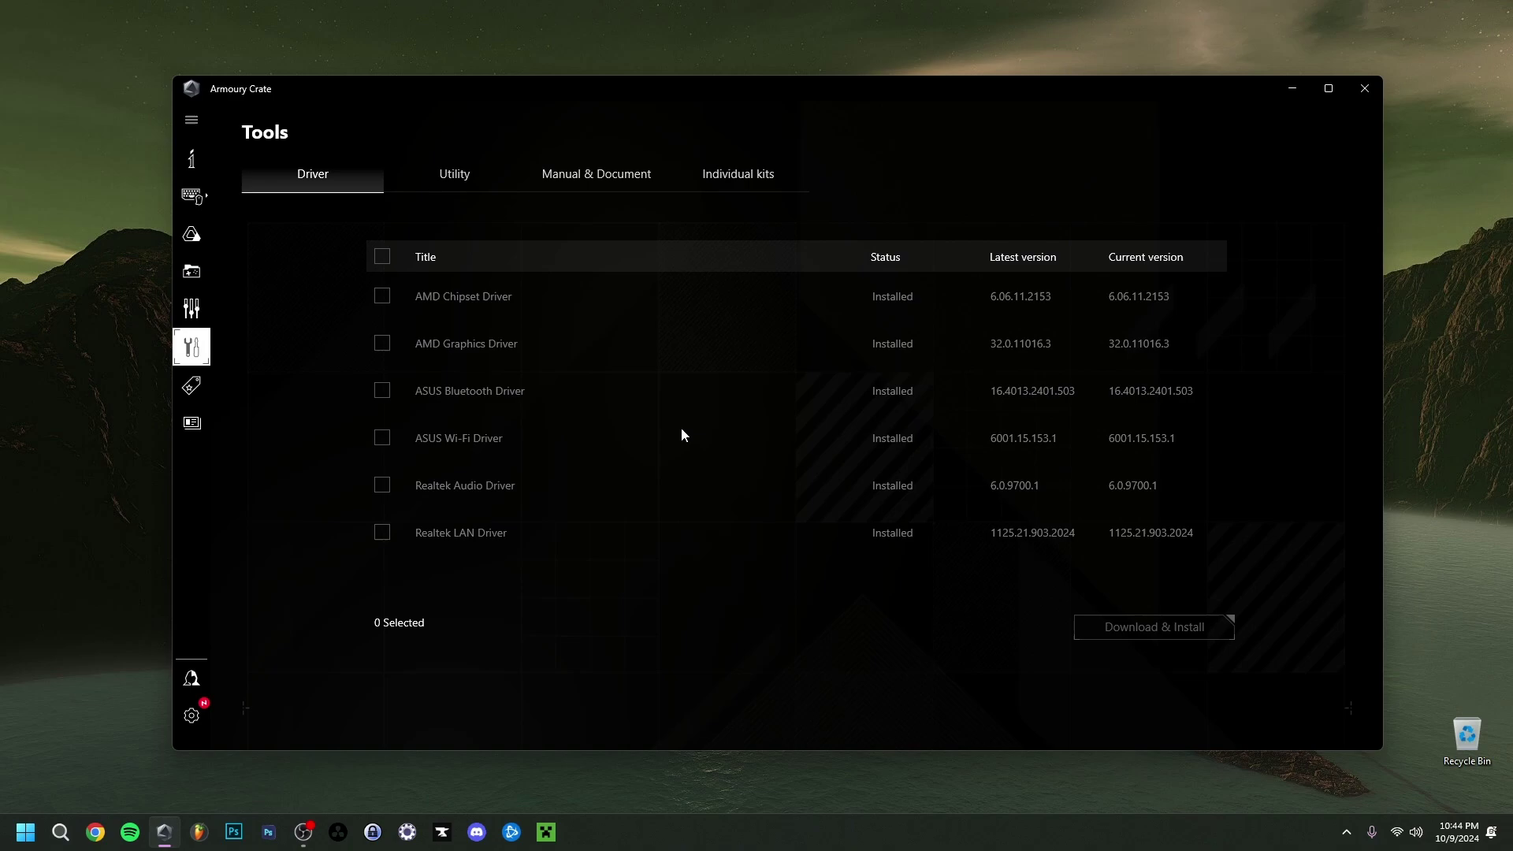